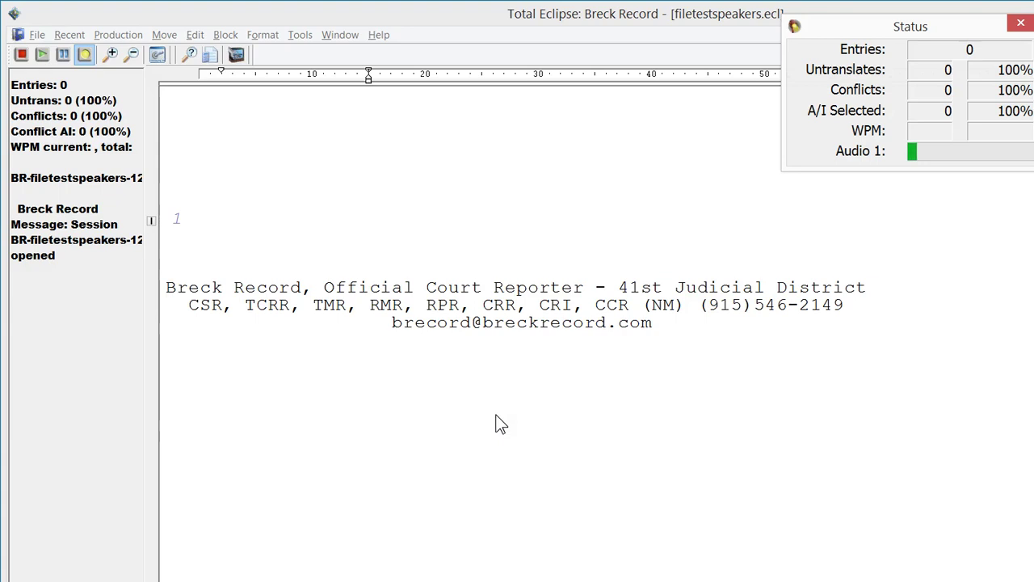
Write the speaker designation STPHAO followed by a sentence in which the speaker gives his title and surname.
{"action": "type", "text": "{S:STPHAO}"}
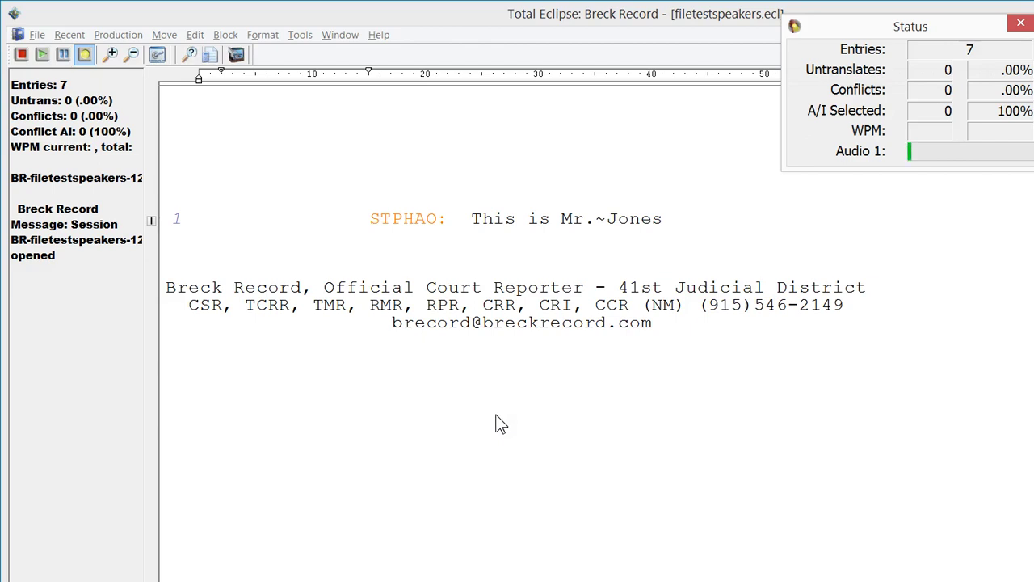
{"action": "left_click", "coordinate": [367, 257]}
{"action": "left_click", "coordinate": [344, 177]}
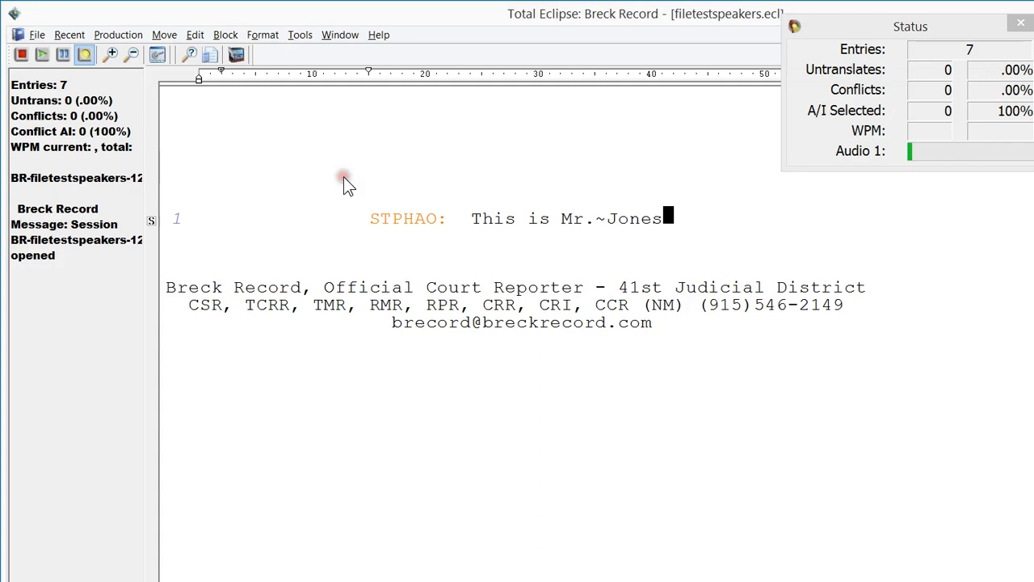
Open a global entry for STPHAO and enter an uppercase {S:} speaker code with the speaker's title and surname, then discard it.
{"action": "key", "text": "ctrl+Left"}
{"action": "key", "text": "ctrl+Left"}
{"action": "key", "text": "ctrl+Left"}
{"action": "key", "text": "ctrl+Left"}
{"action": "key", "text": "ctrl+Left"}
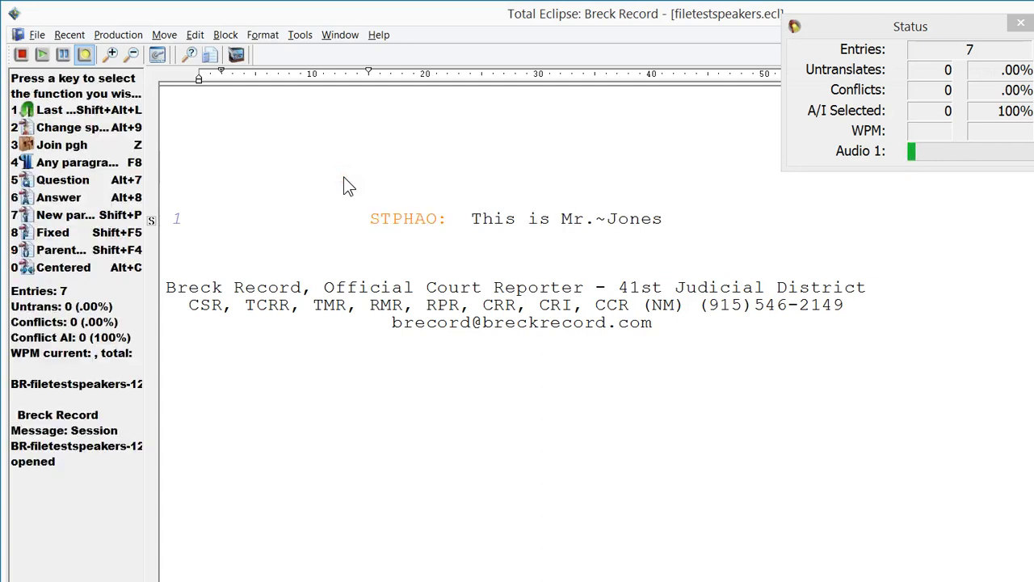
{"action": "key", "text": "g"}
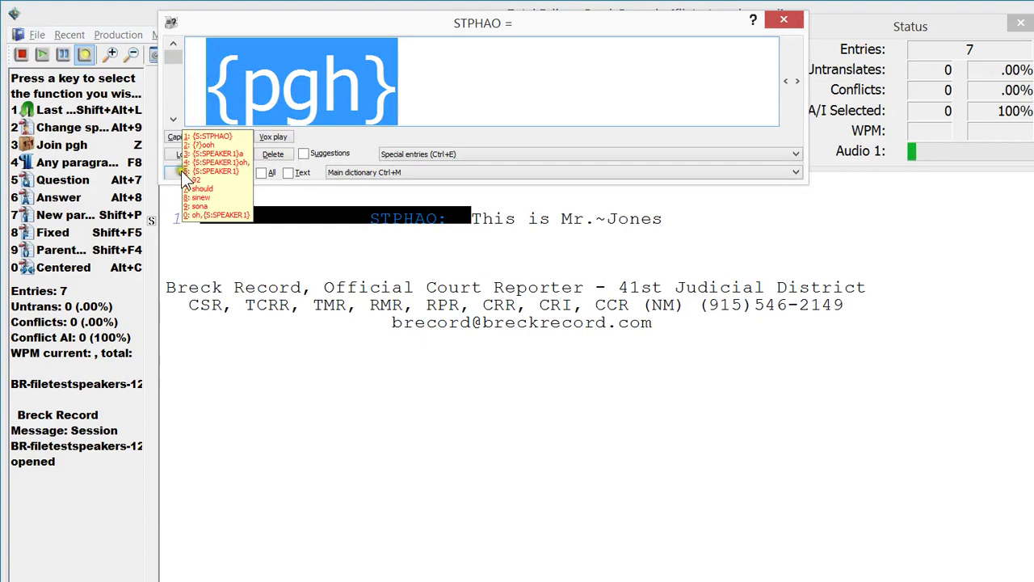
{"action": "type", "text": "{"}
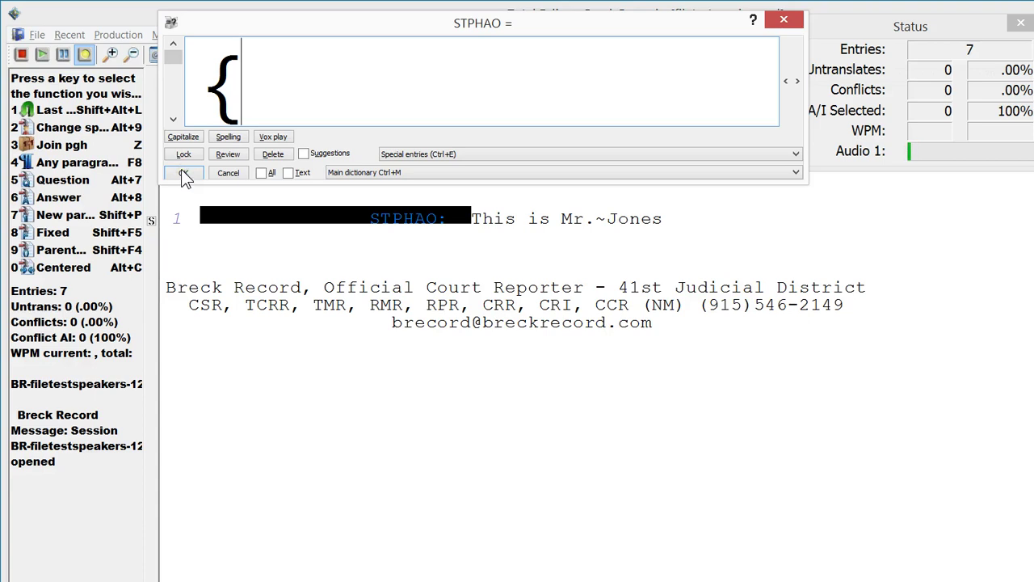
{"action": "type", "text": "S:"}
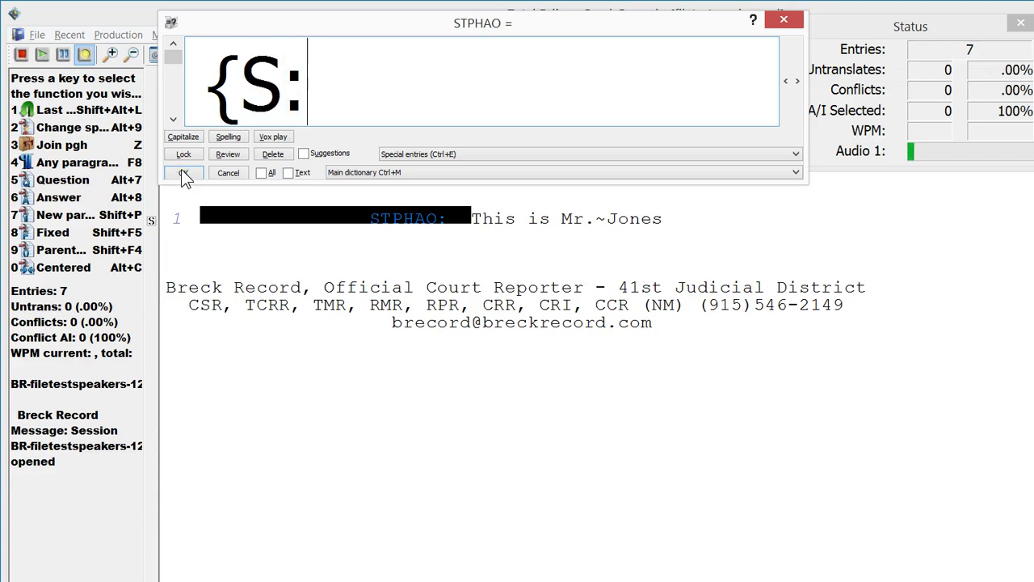
{"action": "type", "text": "M"}
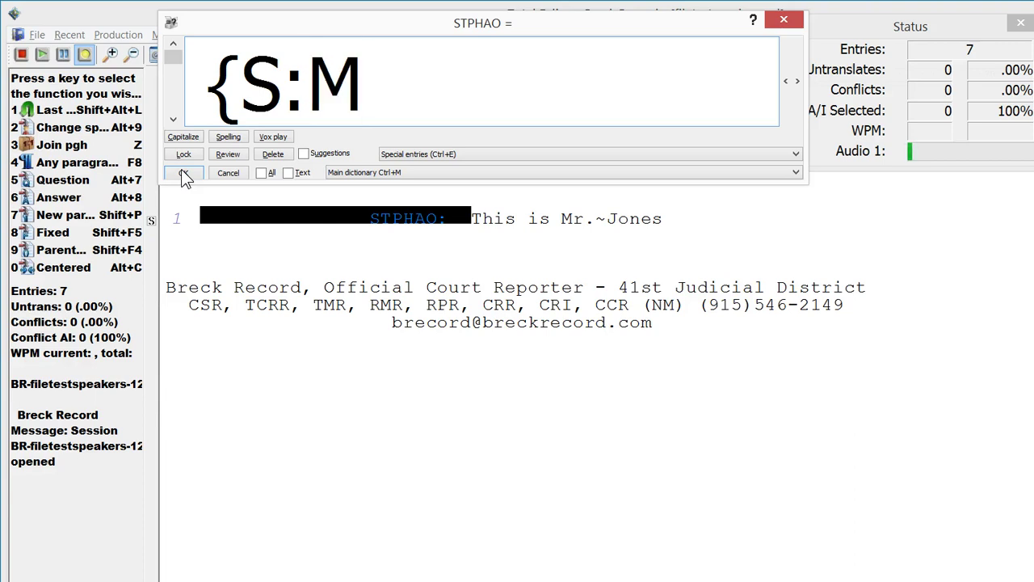
{"action": "type", "text": "R."}
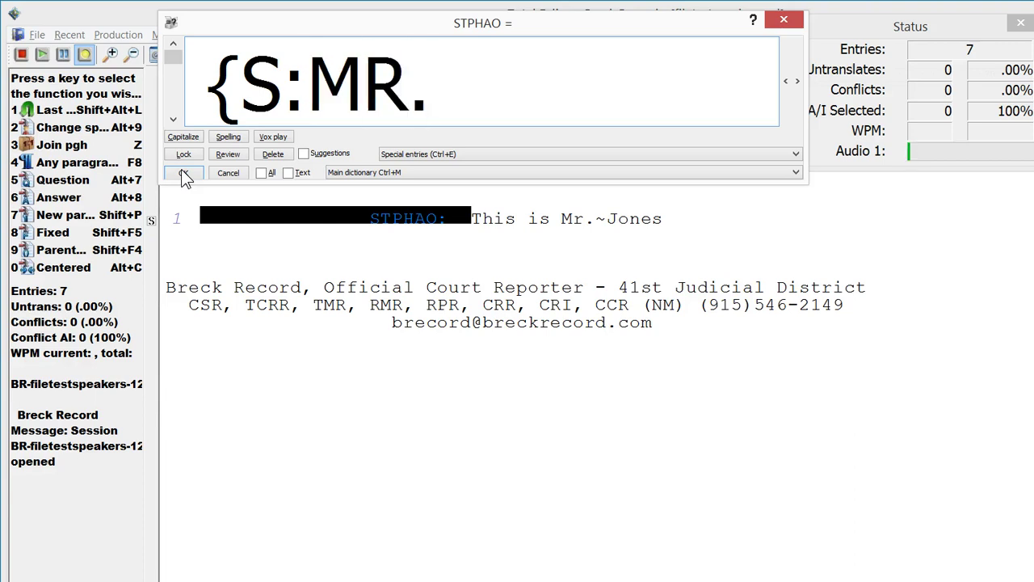
{"action": "type", "text": " JONES"}
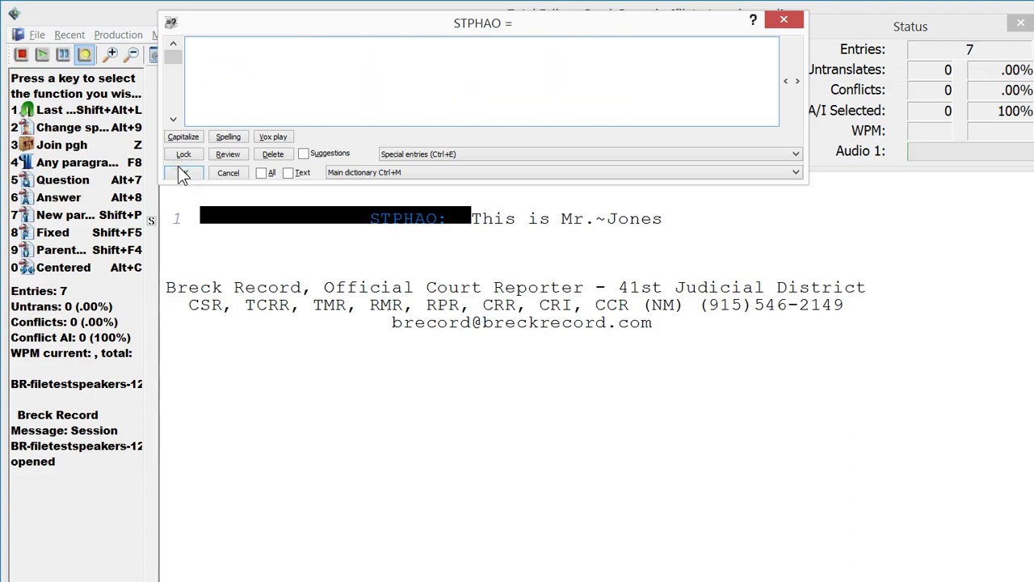
{"action": "type", "text": "}"}
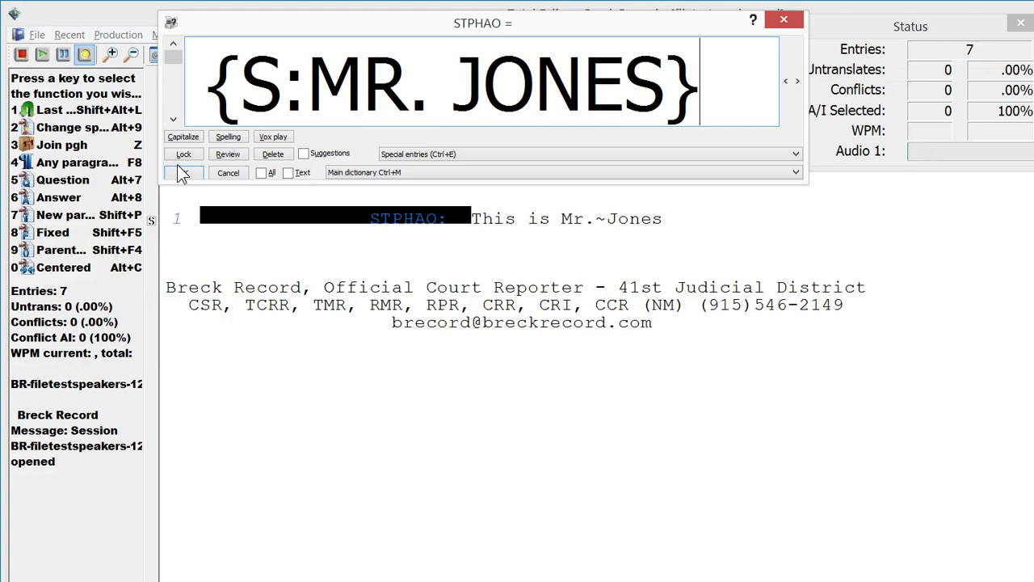
{"action": "left_click", "coordinate": [631, 15]}
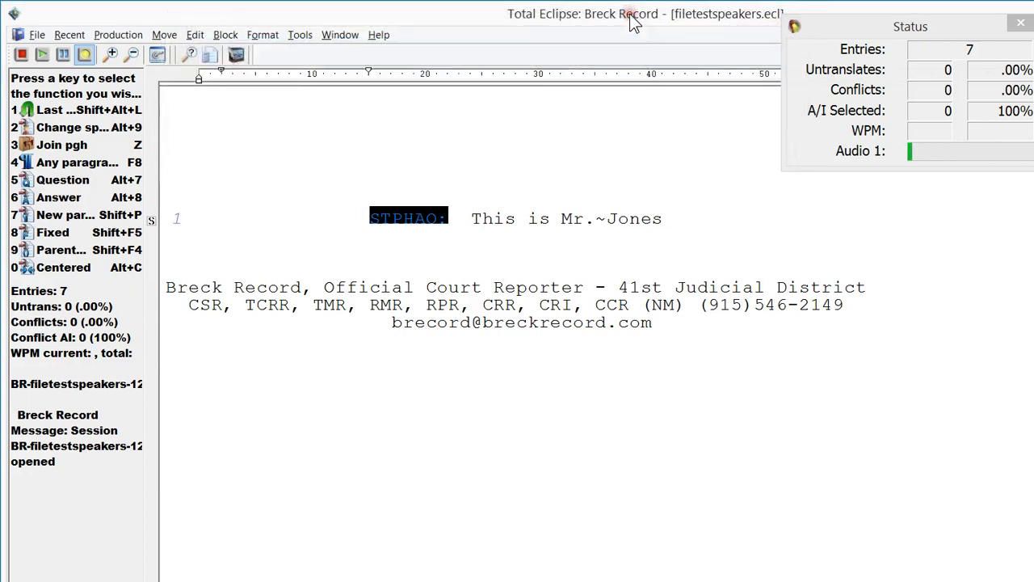
Mark the speaker's title and surname through the end of the line, then clear the selection.
{"action": "left_click", "coordinate": [455, 185]}
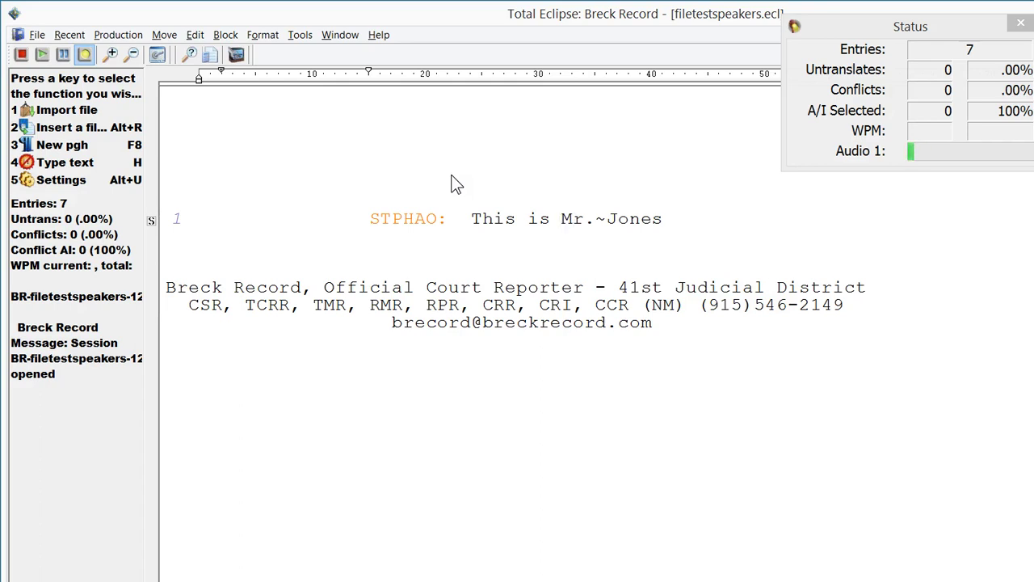
{"action": "key", "text": "g"}
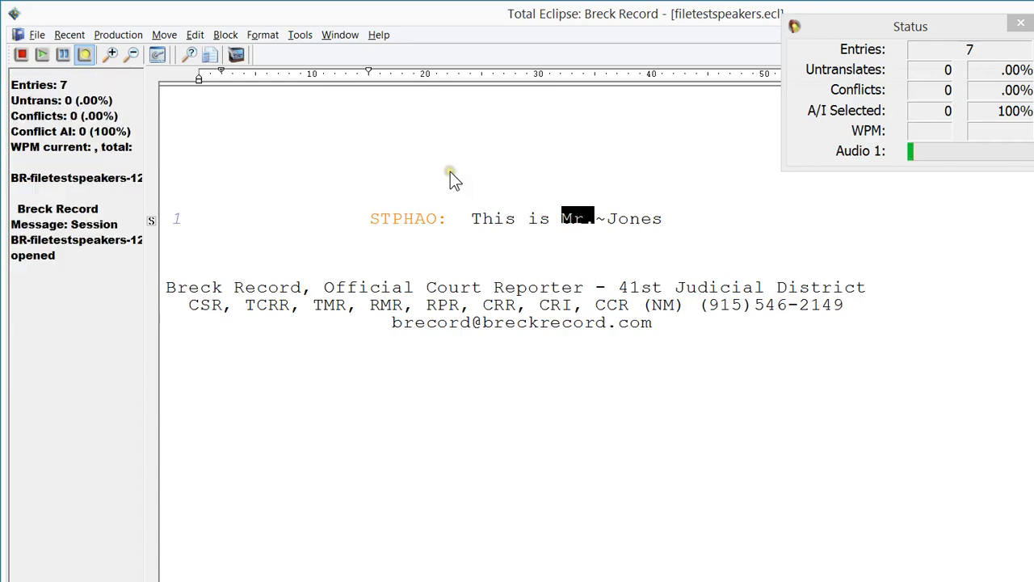
{"action": "key", "text": "Insert"}
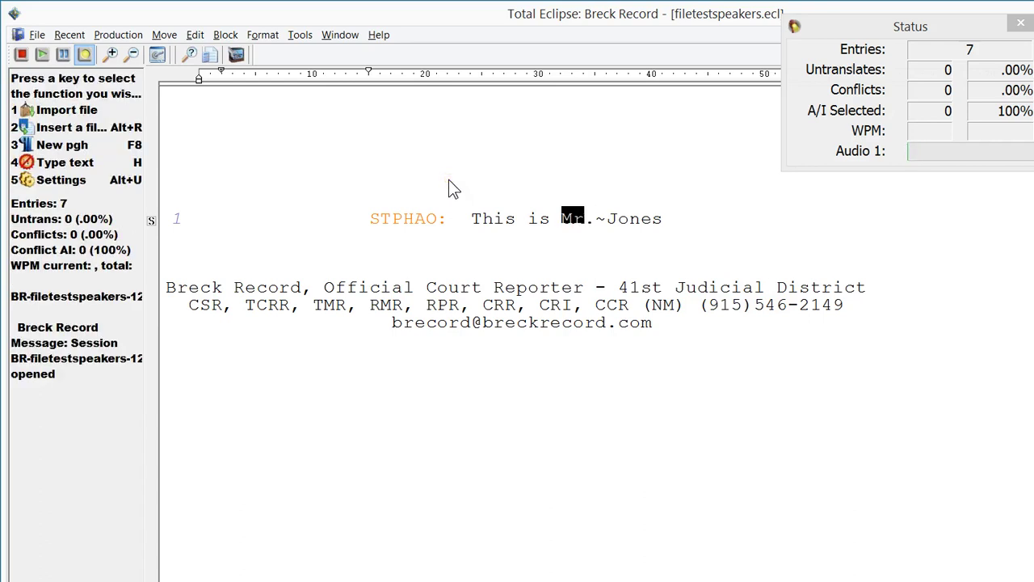
{"action": "key", "text": "shift+End"}
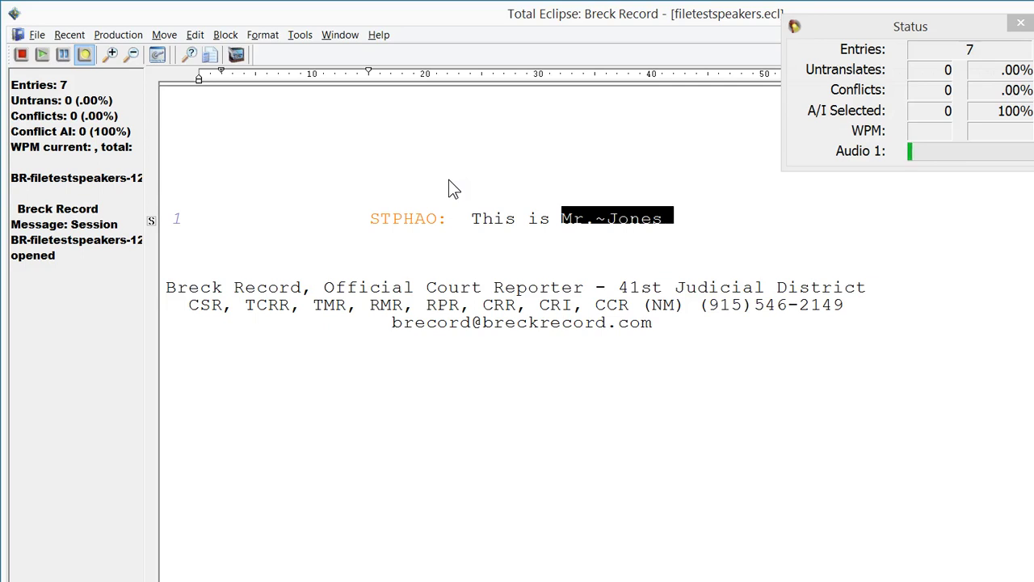
{"action": "key", "text": "Escape"}
Start a global entry for the STPHAO designation with an {S:} code containing the speaker's title and surname, and convert it to all capitals.
{"action": "key", "text": "ctrl+Left"}
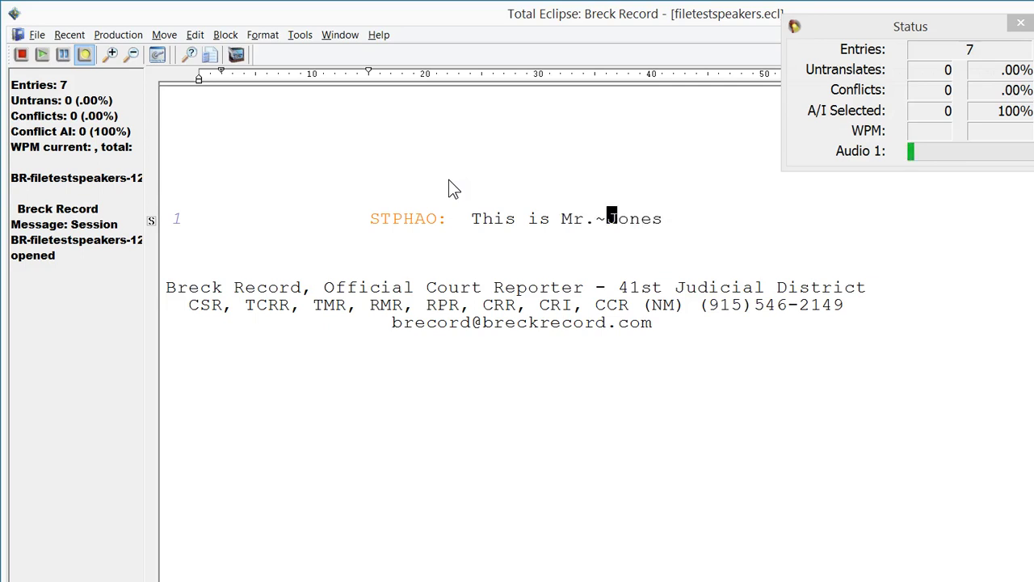
{"action": "key", "text": "ctrl+Left"}
{"action": "key", "text": "ctrl+Left"}
{"action": "key", "text": "ctrl+Left"}
{"action": "key", "text": "ctrl+Left"}
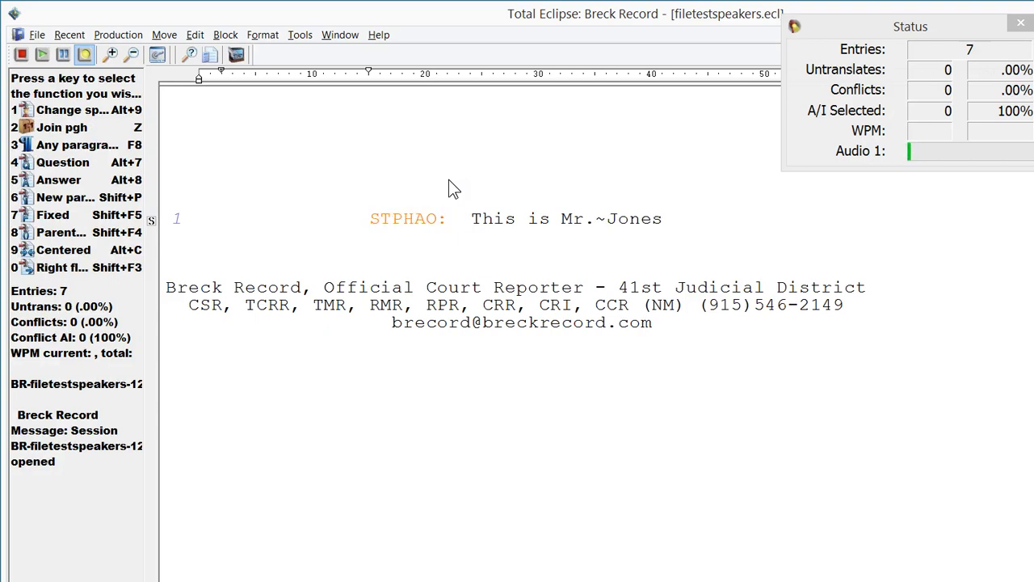
{"action": "key", "text": "g"}
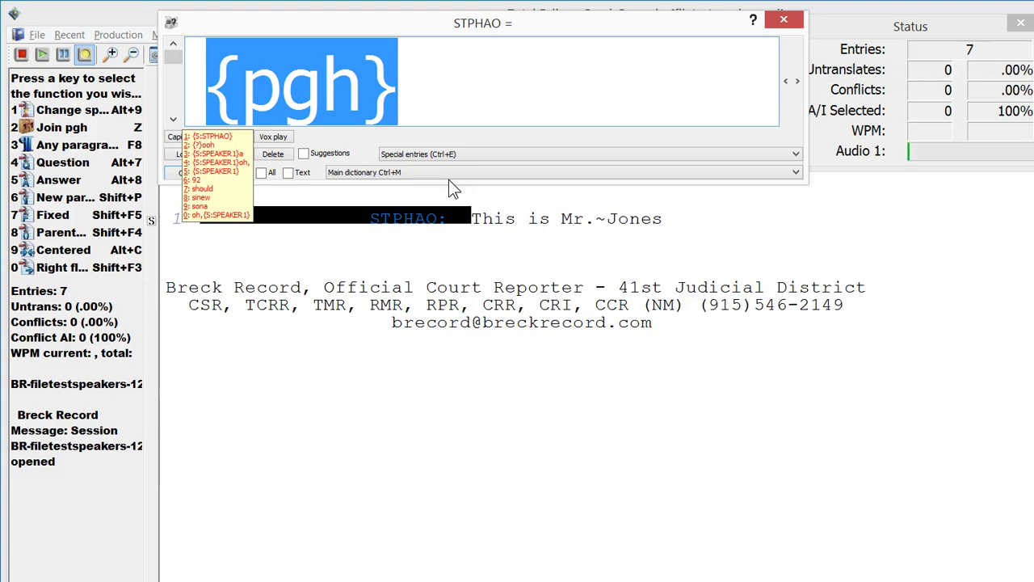
{"action": "type", "text": "{s"}
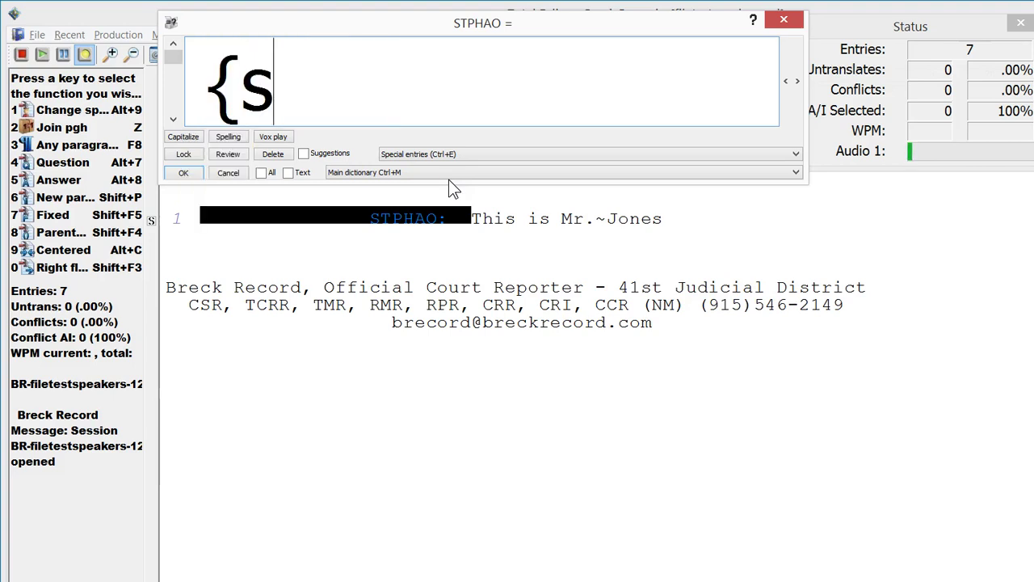
{"action": "key", "text": "BackSpace"}
{"action": "type", "text": "S:"}
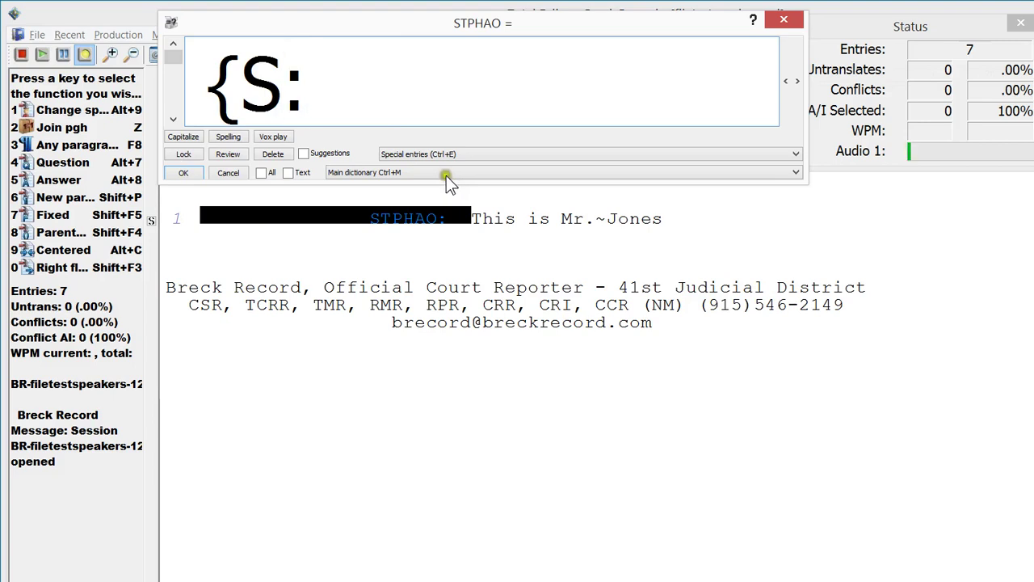
{"action": "type", "text": "Mr. Jones"}
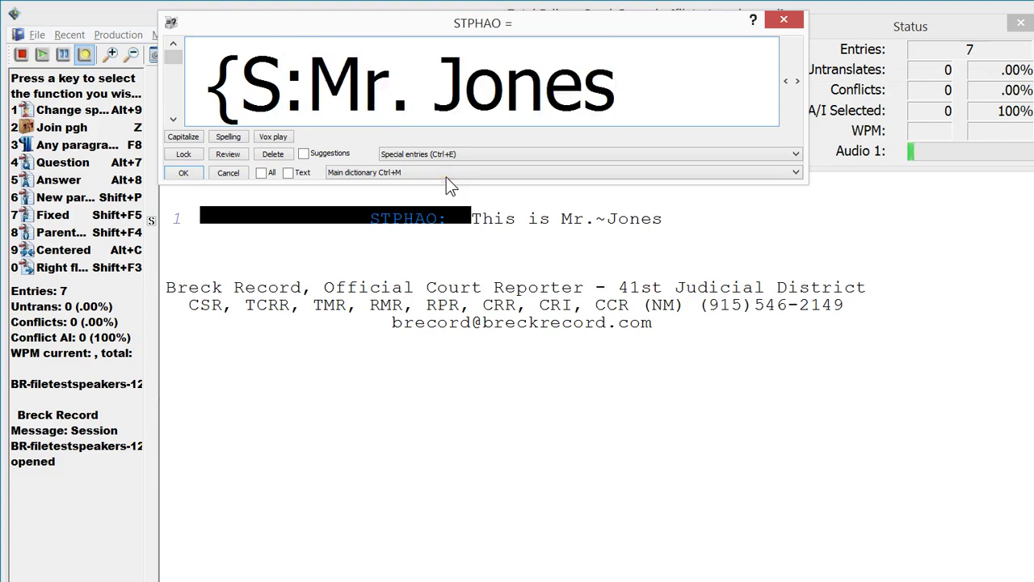
{"action": "type", "text": "}"}
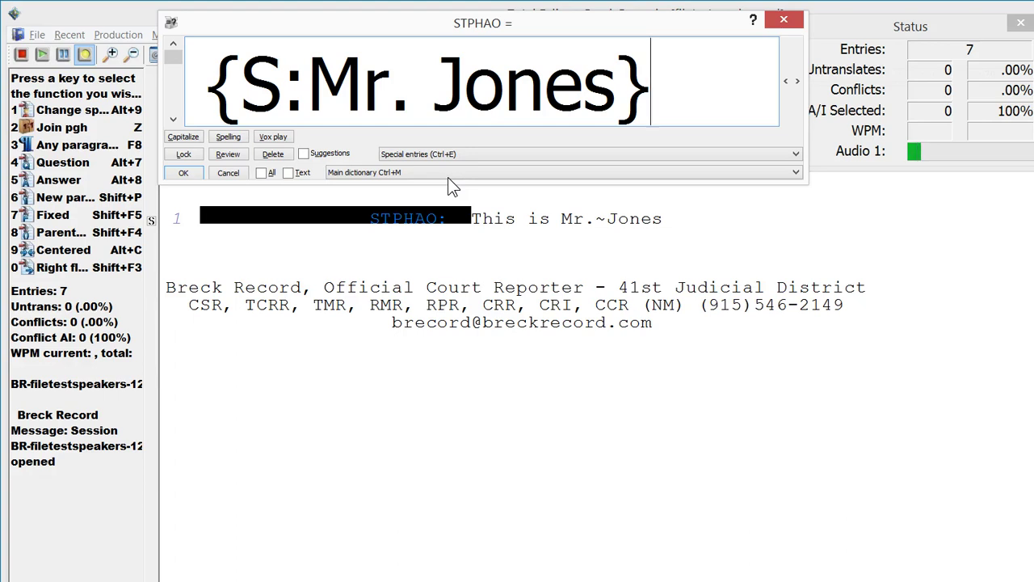
{"action": "key", "text": "Home"}
{"action": "key", "text": "alt+c"}
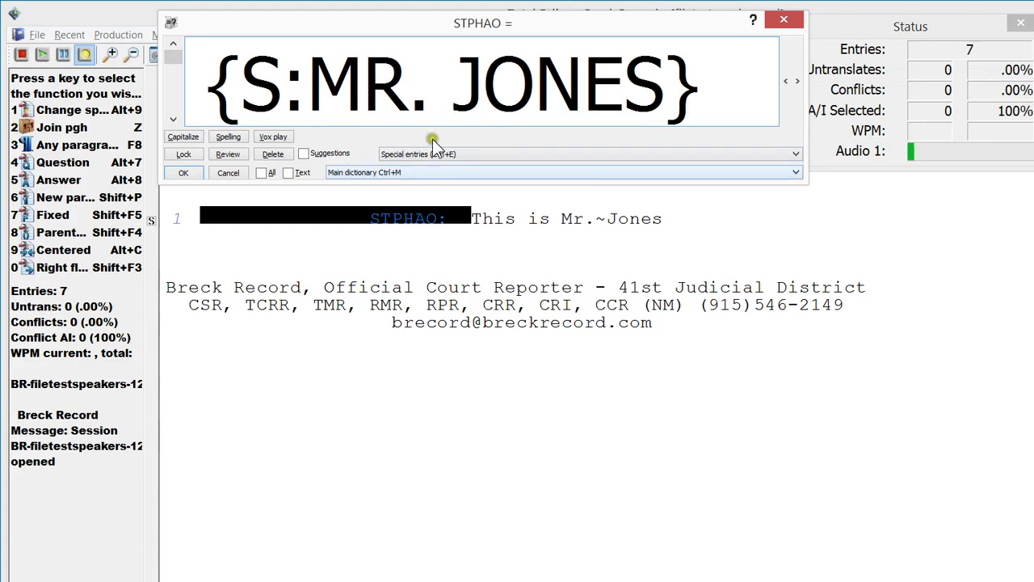
Highlight the filetestspeakers job dictionary as the destination for the global entry, then cancel the entry.
{"action": "left_click", "coordinate": [431, 172]}
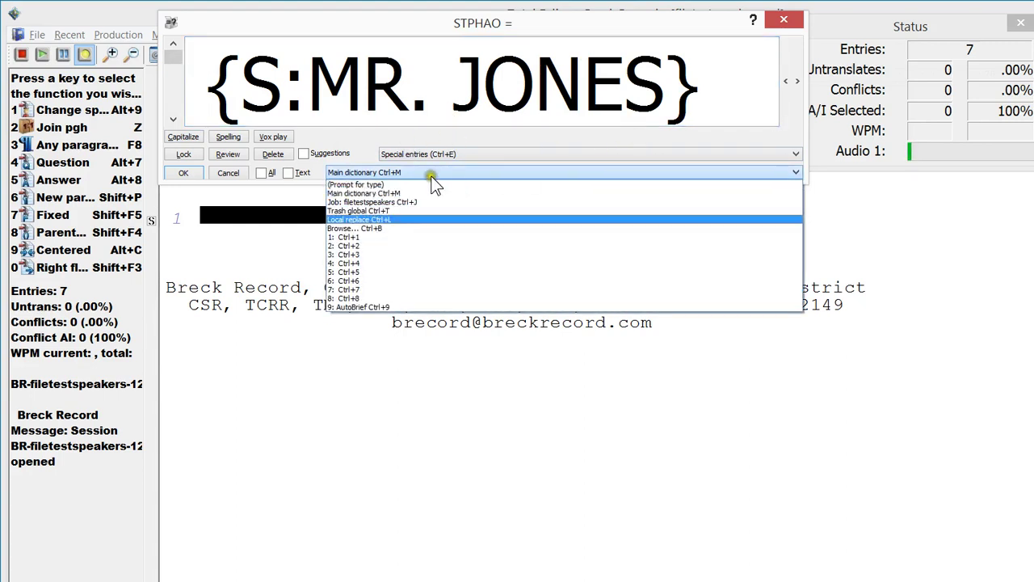
{"action": "key", "text": "Up"}
{"action": "key", "text": "Up"}
{"action": "key", "text": "Up"}
{"action": "key", "text": "Down"}
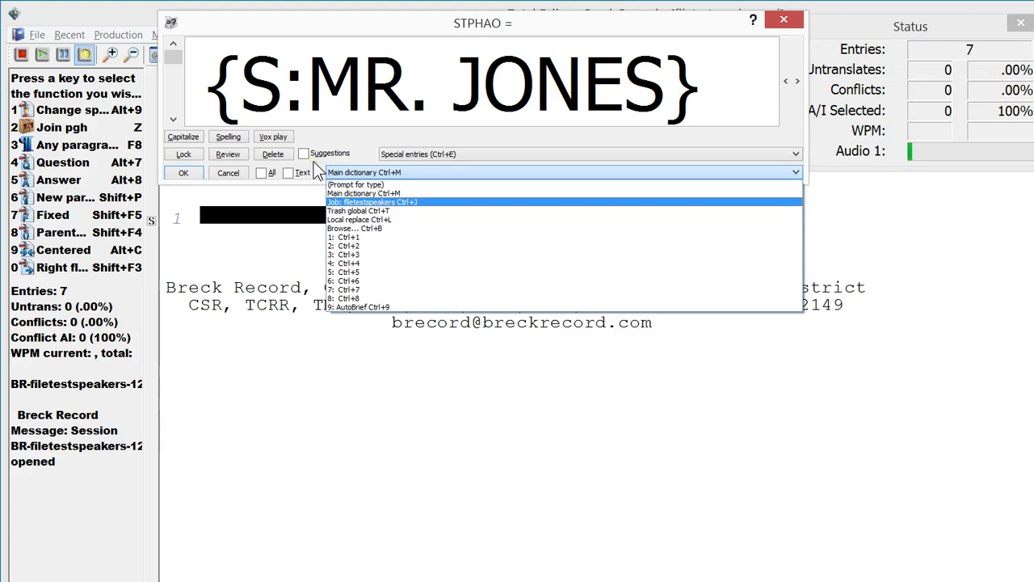
{"action": "left_click", "coordinate": [626, 18]}
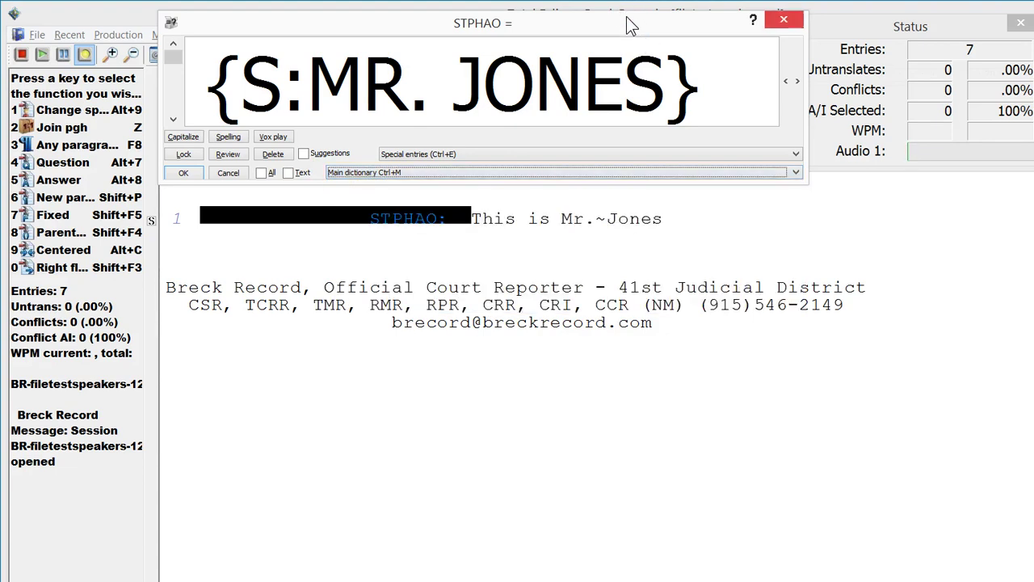
{"action": "key", "text": "Escape"}
{"action": "left_click", "coordinate": [551, 150]}
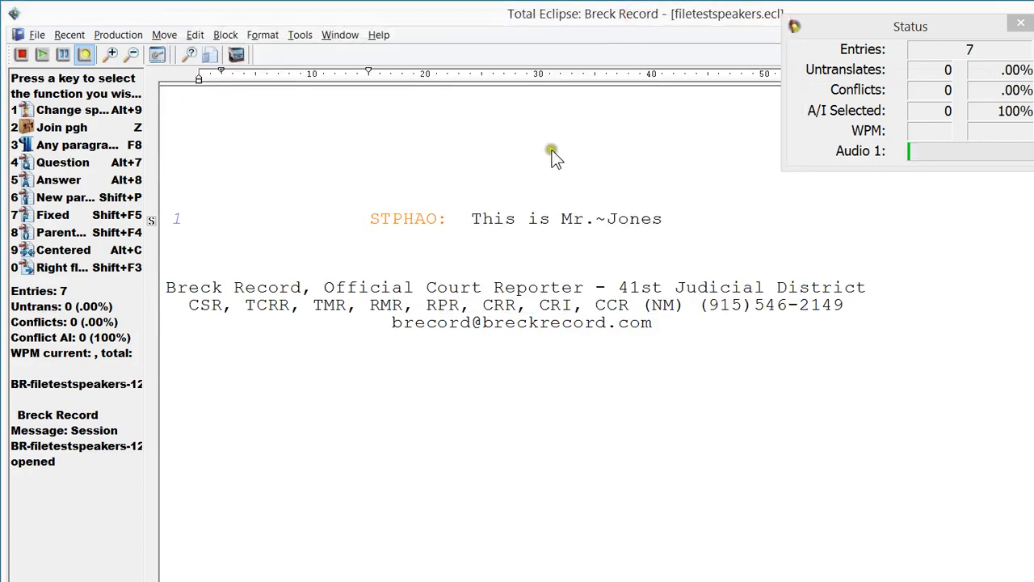
Open the macro list from the Edit section of the user settings.
{"action": "right_click", "coordinate": [445, 177]}
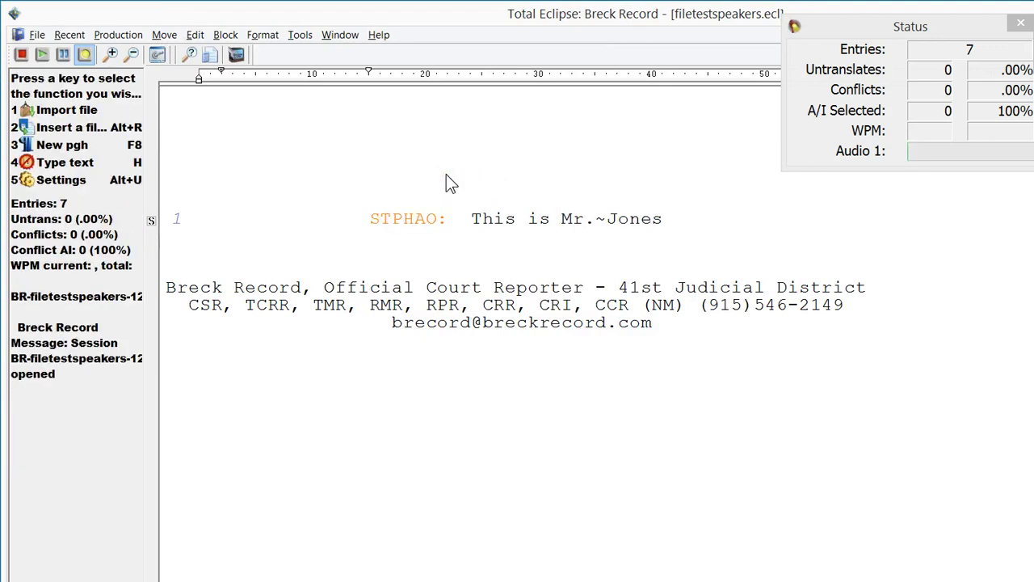
{"action": "key", "text": "5"}
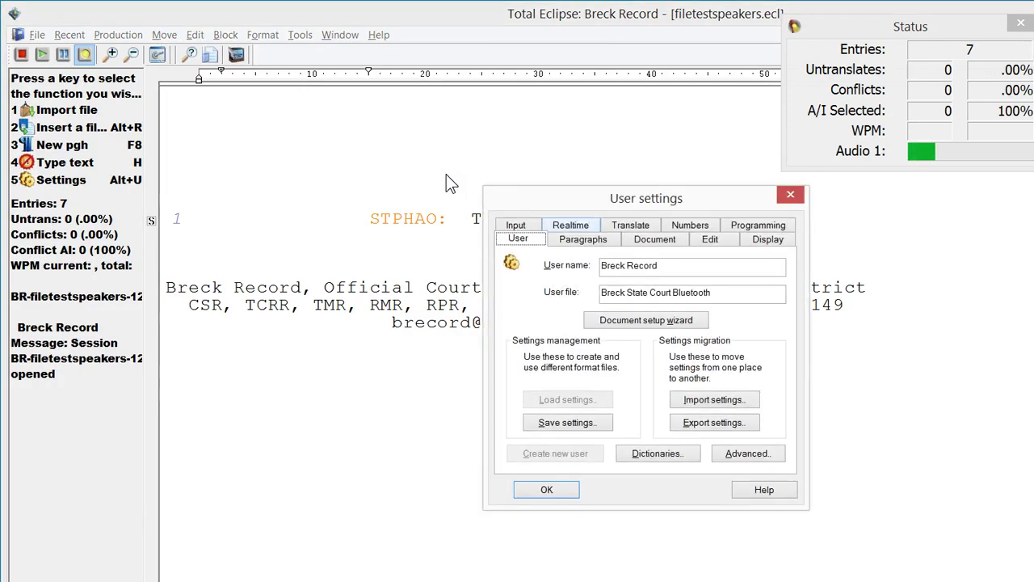
{"action": "left_click", "coordinate": [562, 203]}
{"action": "left_click", "coordinate": [710, 238]}
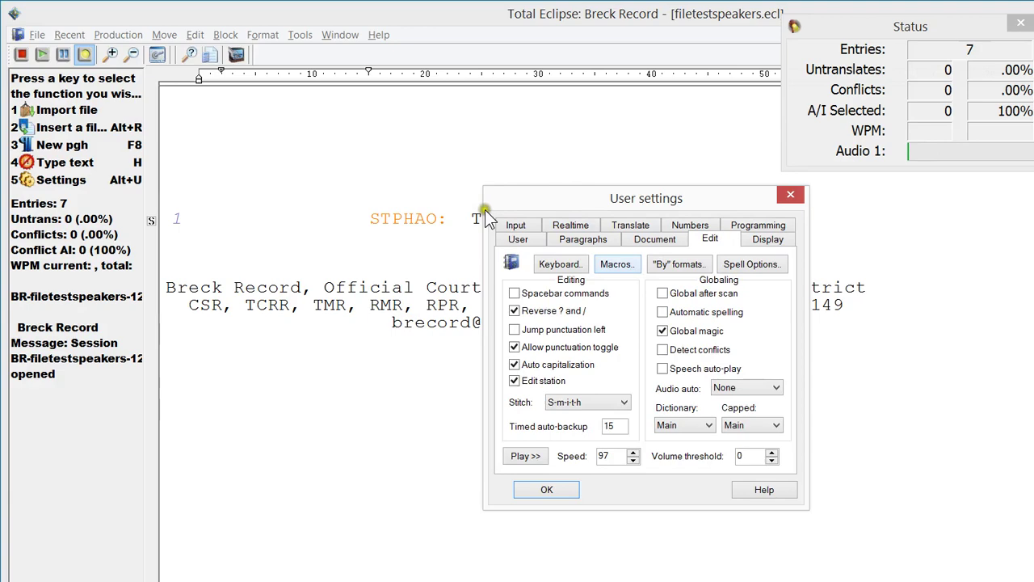
{"action": "key", "text": "Return"}
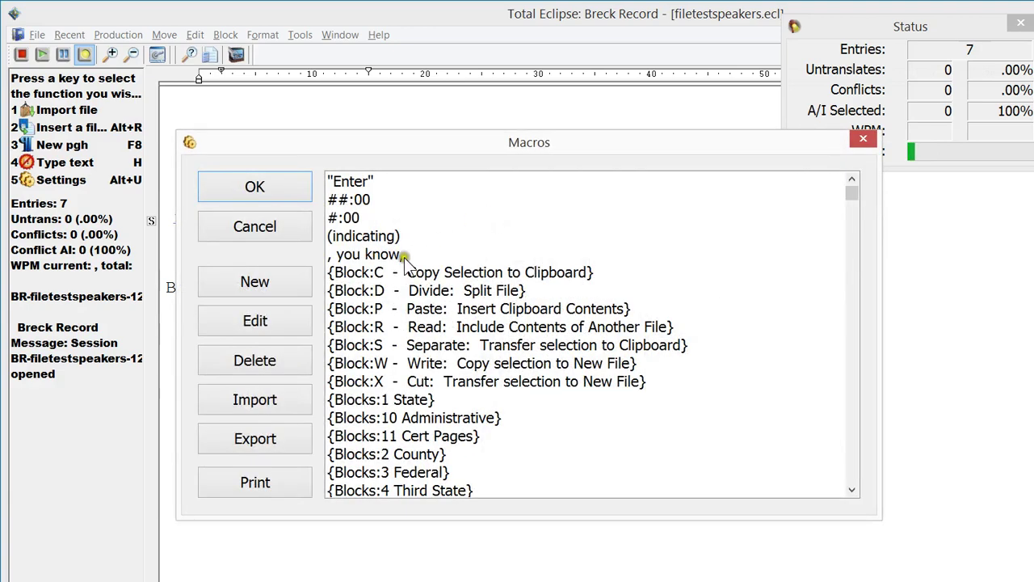
Find the Speaker ID macro in the list and open it for editing to examine its commands.
{"action": "left_click", "coordinate": [468, 326]}
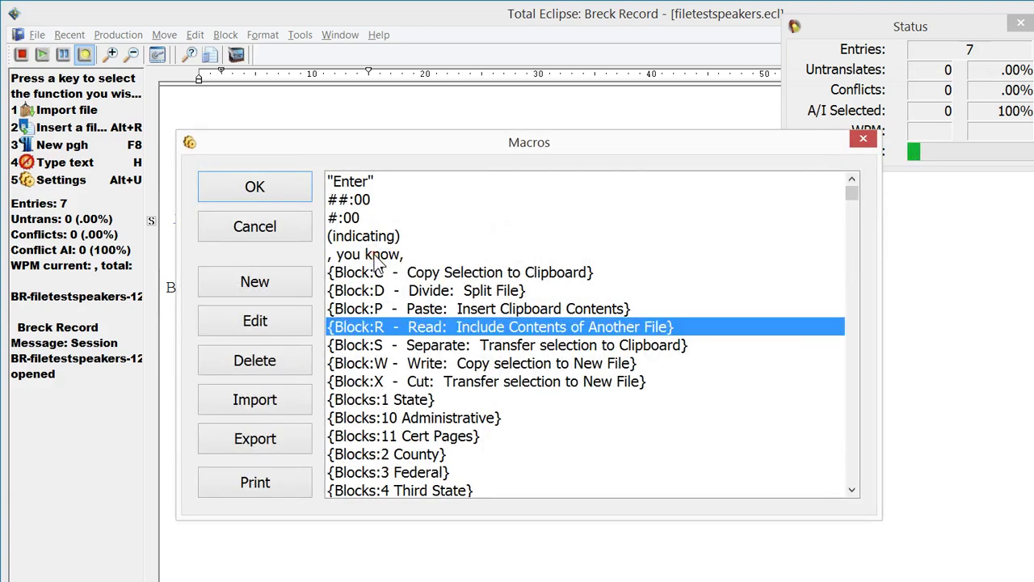
{"action": "key", "text": "s"}
{"action": "key", "text": "p"}
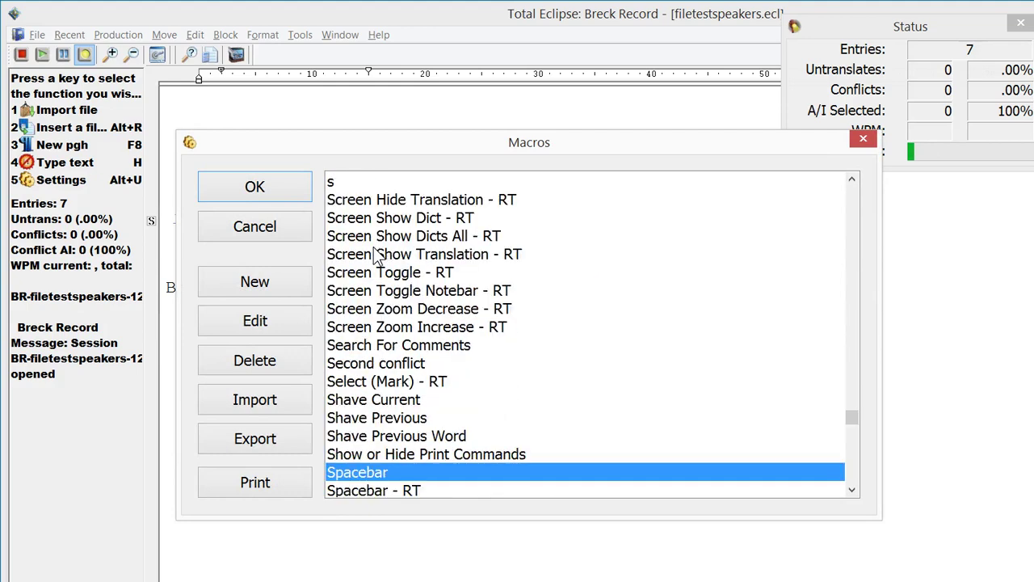
{"action": "key", "text": "e"}
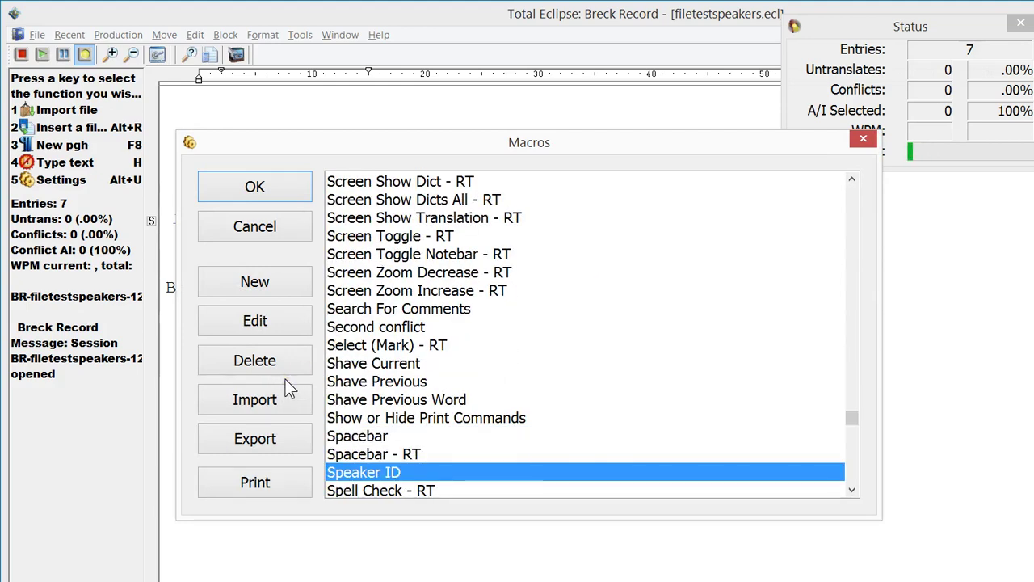
{"action": "left_click", "coordinate": [267, 321]}
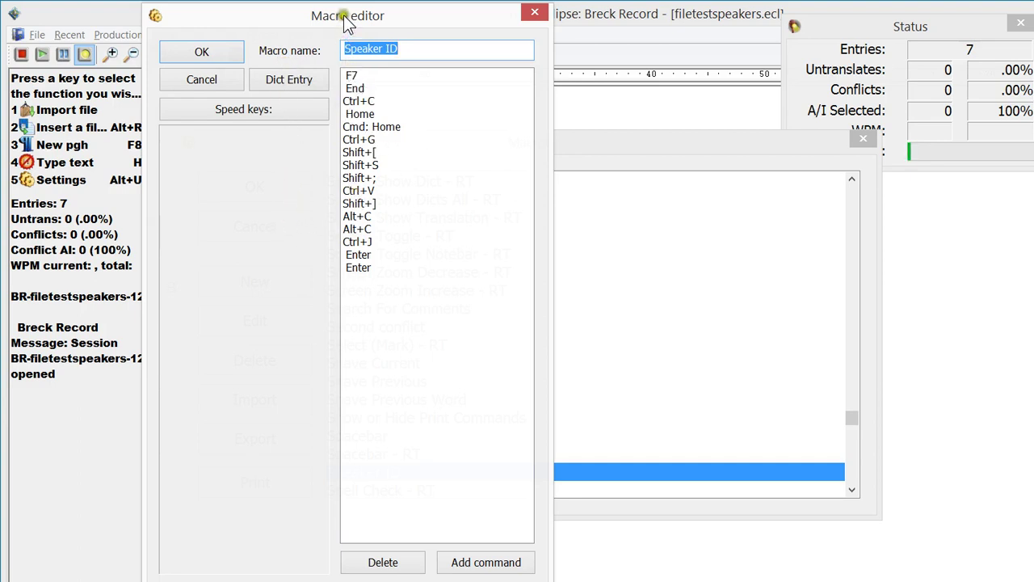
Move the Macro editor and the Macros list clear of each other, reopening the Speaker ID macro to show its commands.
{"action": "left_click_drag", "start_coordinate": [360, 11], "coordinate": [238, 46]}
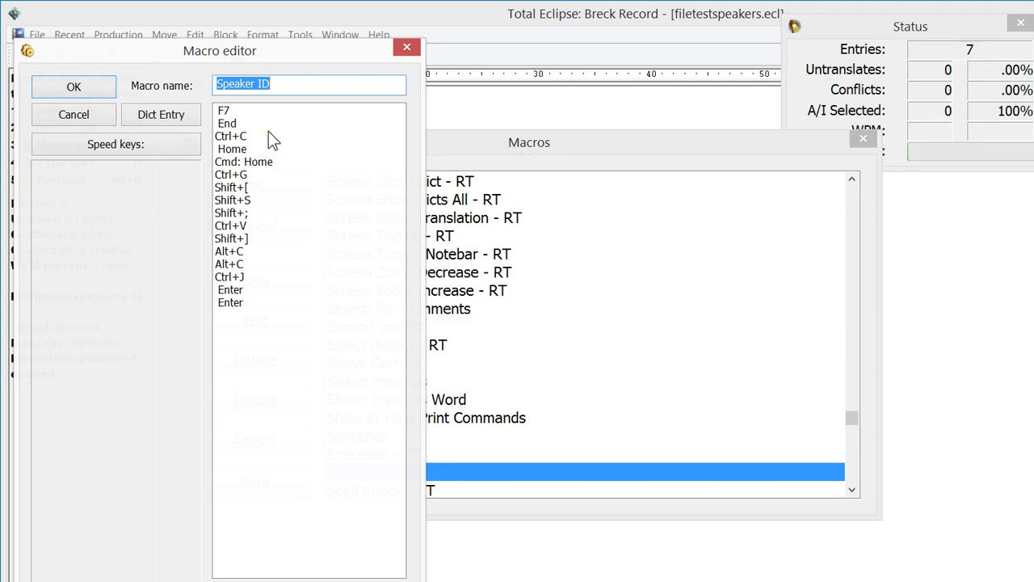
{"action": "left_click", "coordinate": [179, 98]}
{"action": "mouse_move", "coordinate": [587, 139]}
{"action": "left_mouse_down"}
{"action": "mouse_move", "coordinate": [625, 153]}
{"action": "mouse_move", "coordinate": [691, 208]}
{"action": "mouse_move", "coordinate": [682, 218]}
{"action": "mouse_move", "coordinate": [631, 215]}
{"action": "mouse_move", "coordinate": [619, 124]}
{"action": "mouse_move", "coordinate": [588, 147]}
{"action": "left_mouse_up"}
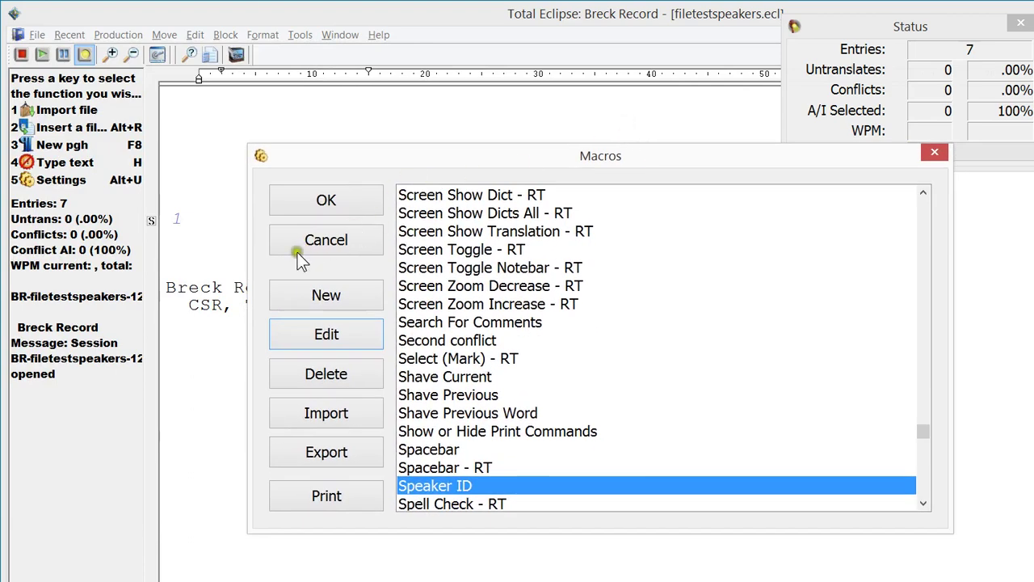
{"action": "key", "text": "Return"}
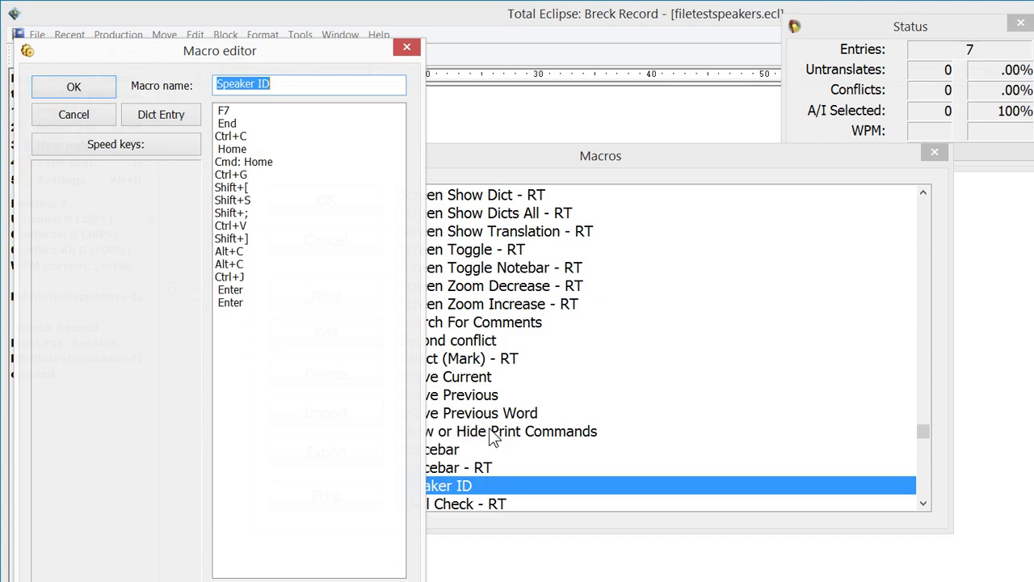
Examine the Speaker ID macro's command sequence, then leave the macro and the user settings without changes.
{"action": "left_click", "coordinate": [869, 572]}
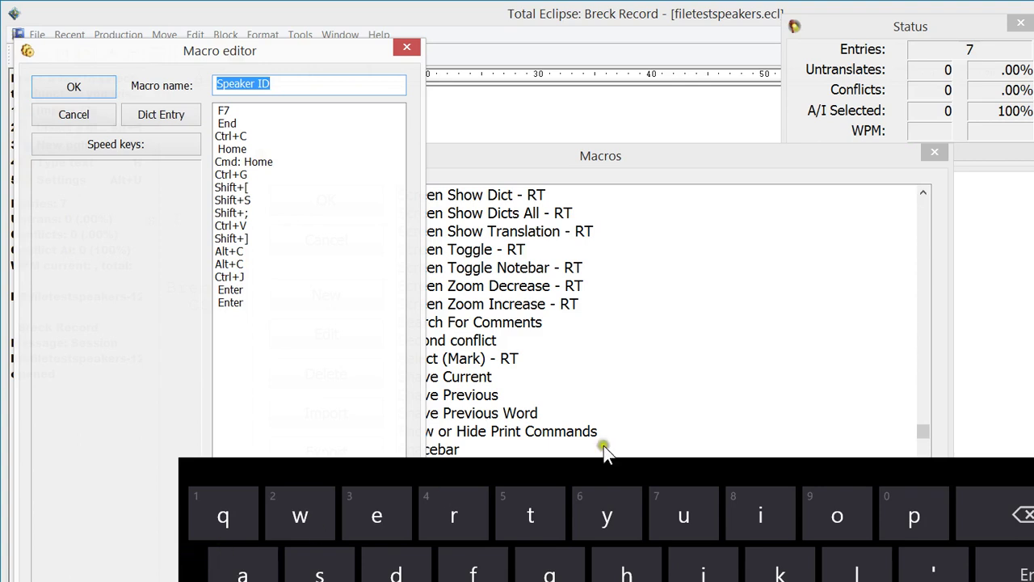
{"action": "left_click", "coordinate": [871, 374]}
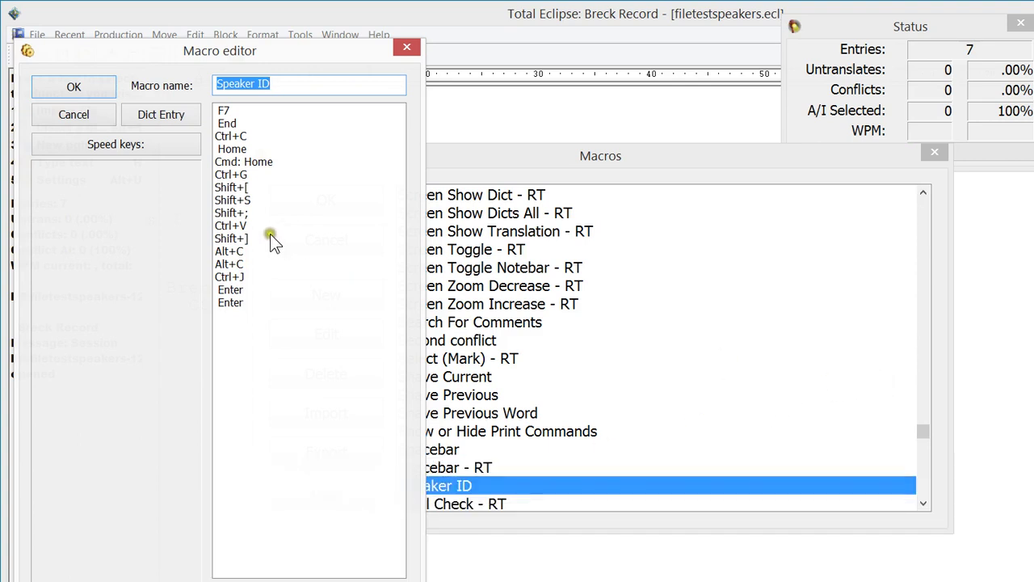
{"action": "left_click", "coordinate": [183, 160]}
{"action": "left_click", "coordinate": [201, 231]}
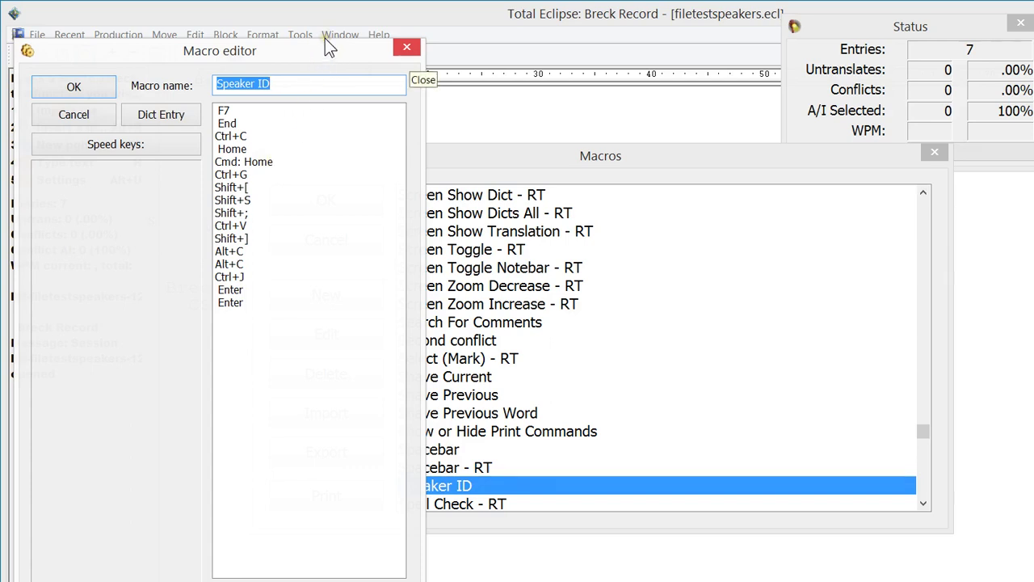
{"action": "left_click", "coordinate": [406, 46]}
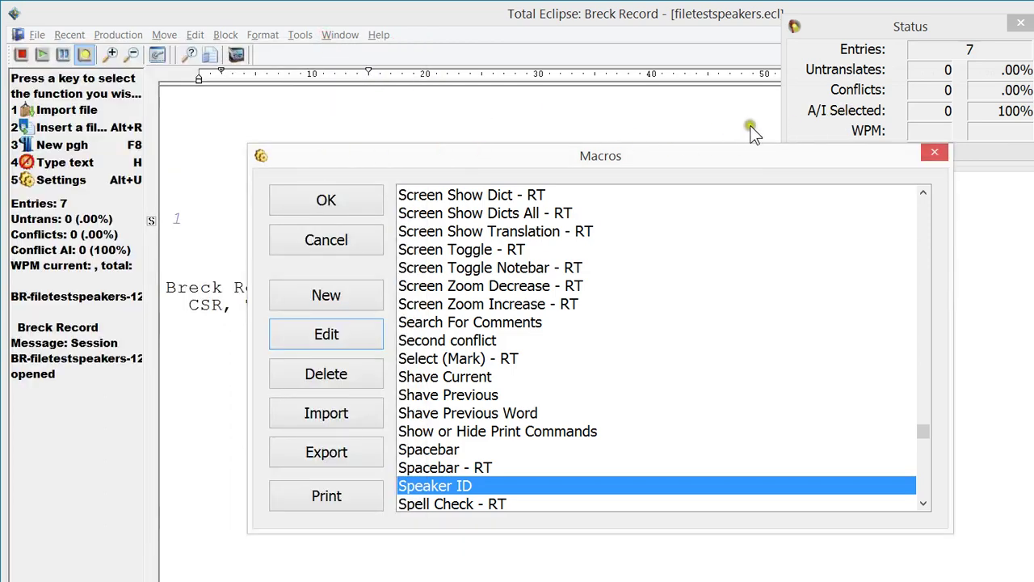
{"action": "key", "text": "Escape"}
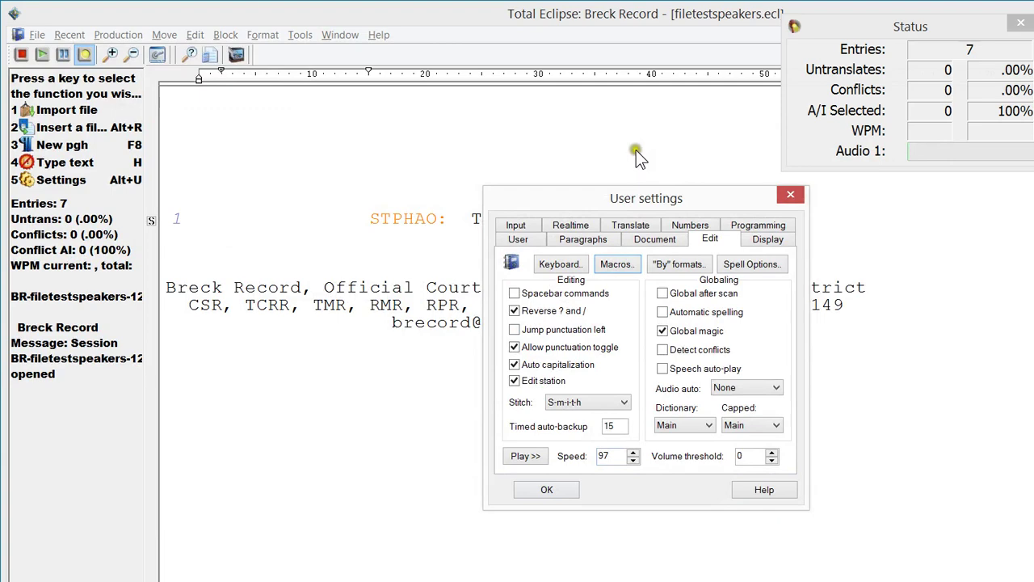
{"action": "key", "text": "Escape"}
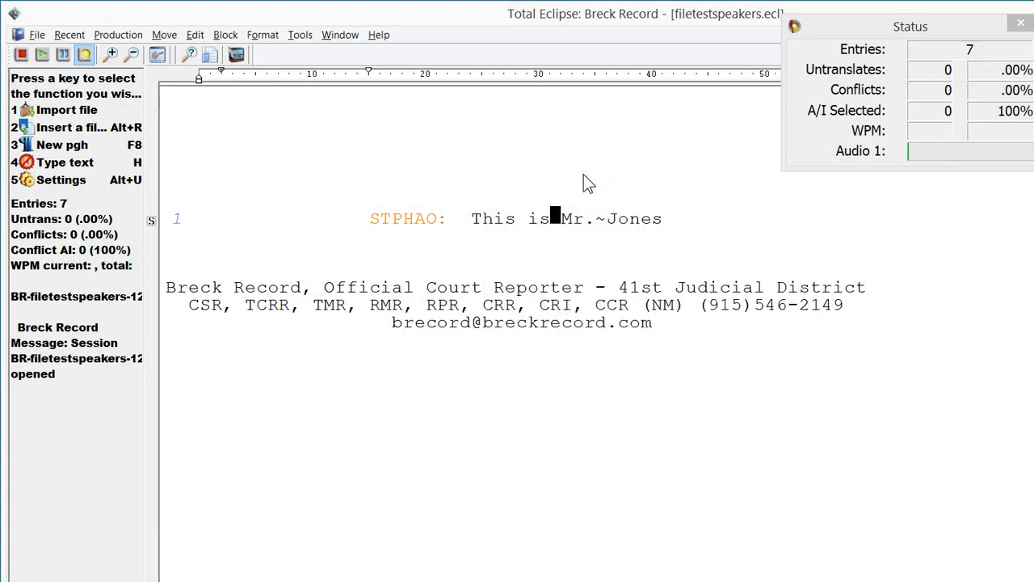
{"action": "left_click", "coordinate": [453, 173]}
Reopen the Speaker ID macro from the Edit section of the user settings to review it, then return to the transcript.
{"action": "key", "text": "alt+u"}
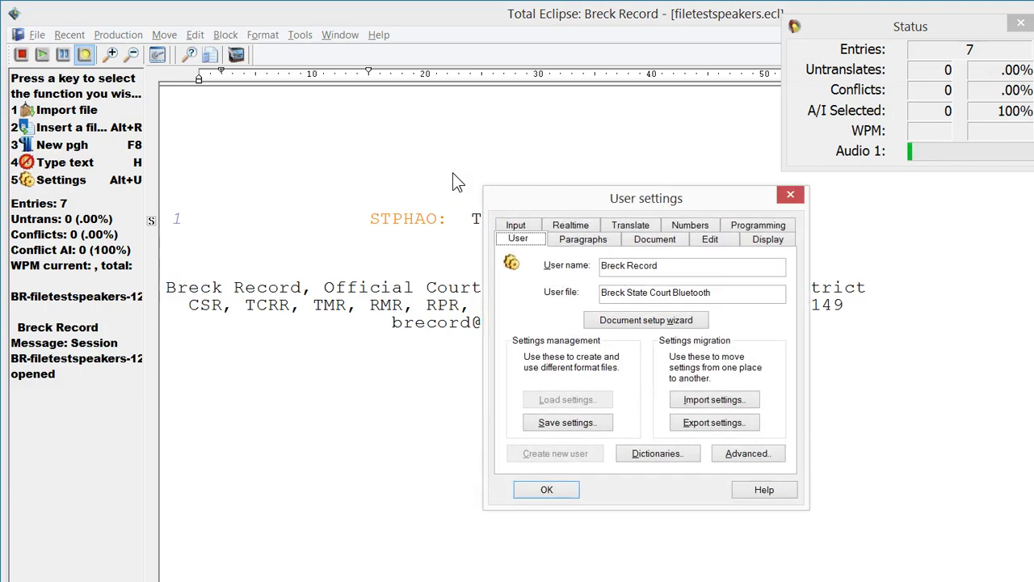
{"action": "left_click", "coordinate": [709, 238]}
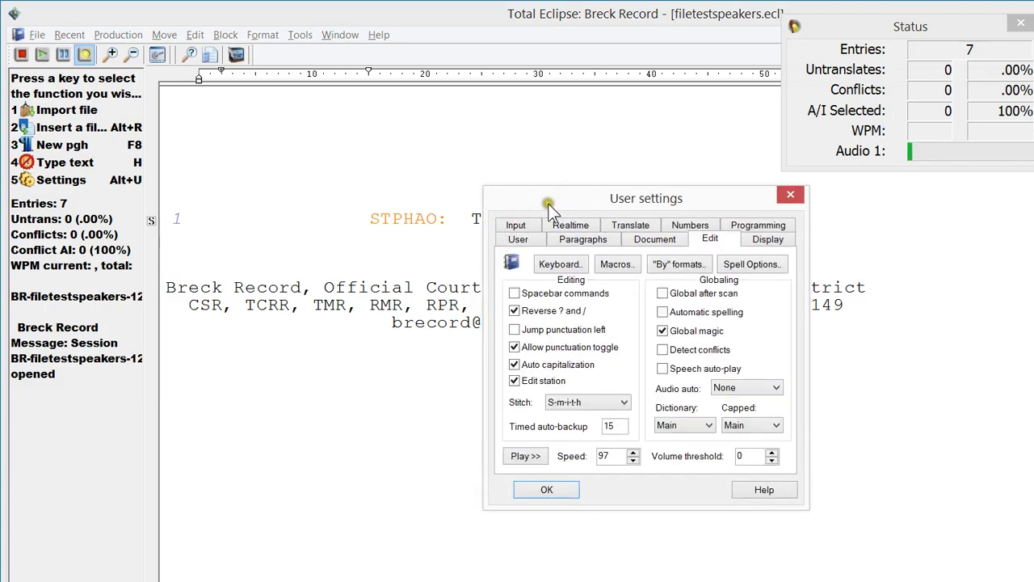
{"action": "left_click", "coordinate": [618, 263]}
{"action": "left_click", "coordinate": [524, 321]}
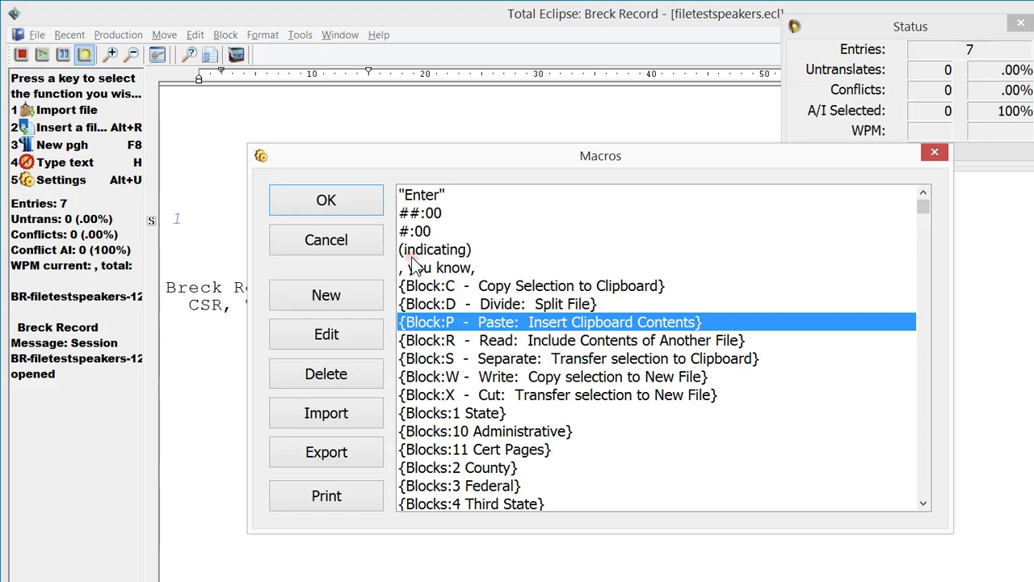
{"action": "type", "text": "spe"}
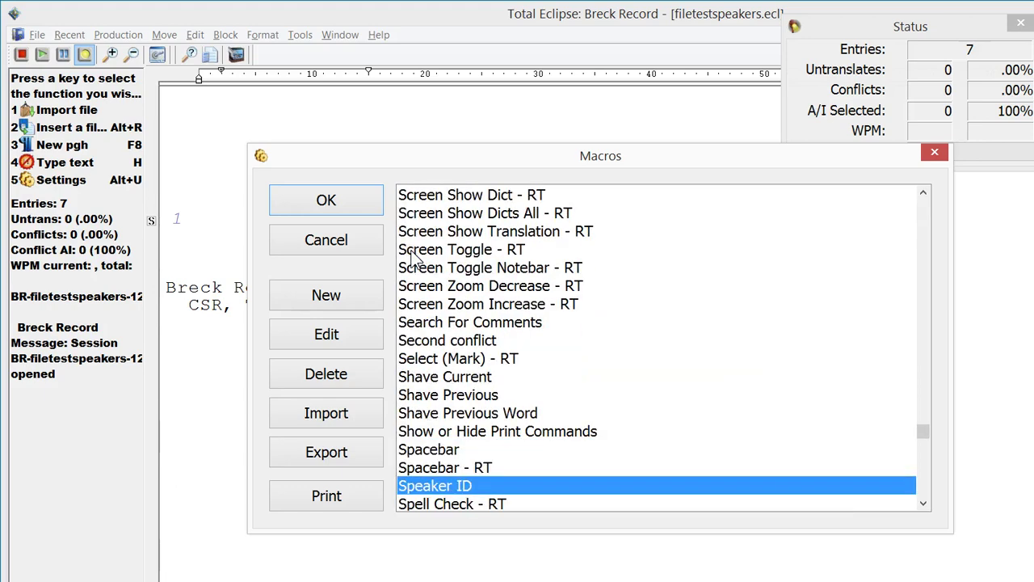
{"action": "left_click", "coordinate": [326, 334]}
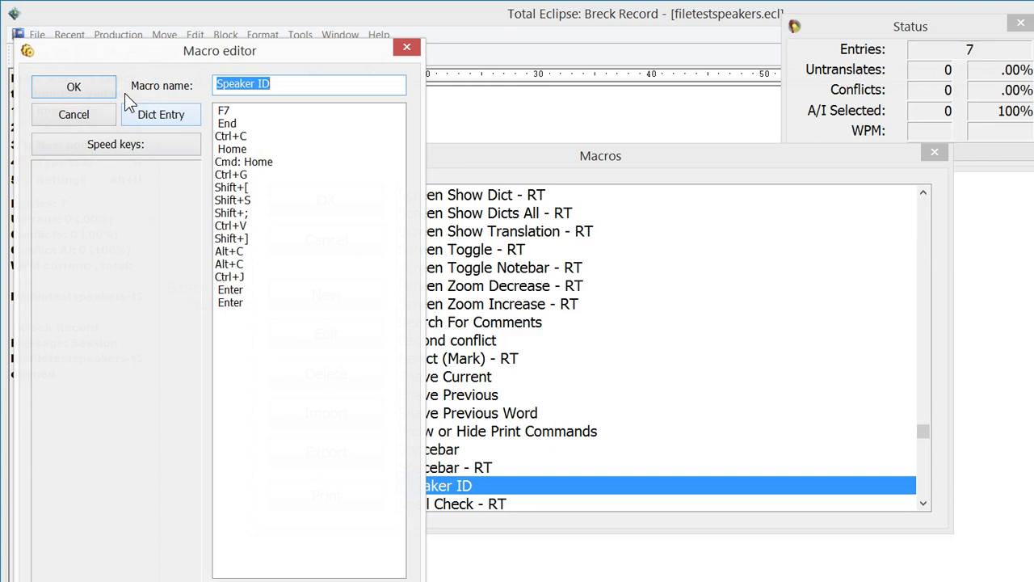
{"action": "left_click", "coordinate": [406, 47]}
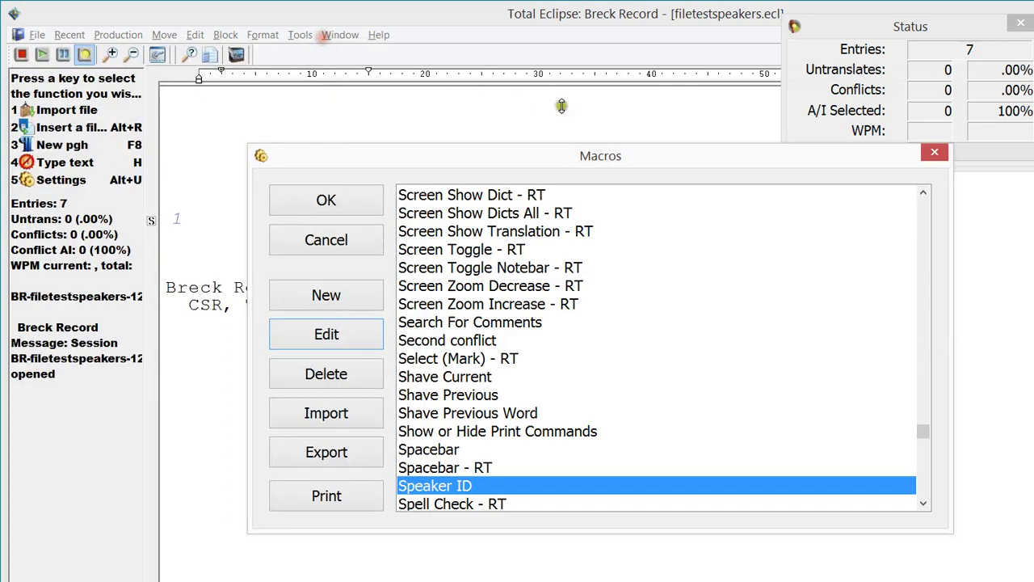
{"action": "left_click", "coordinate": [748, 121]}
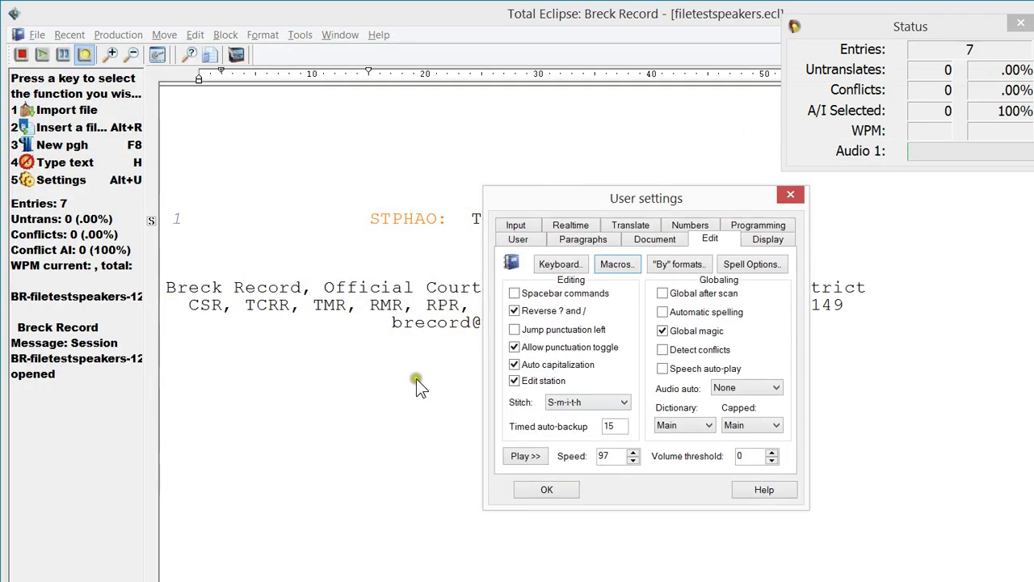
{"action": "left_click", "coordinate": [442, 393]}
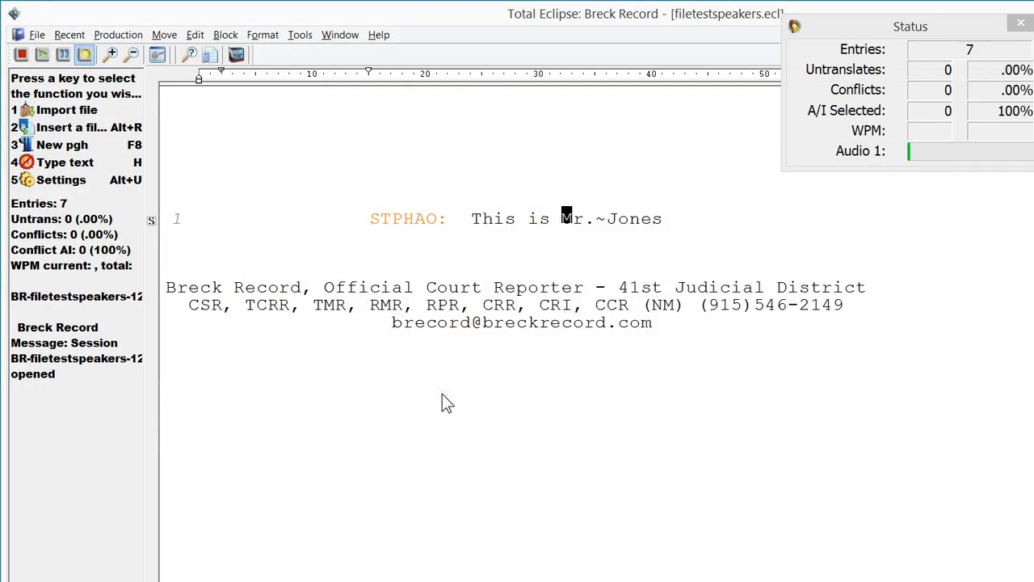
Open the Breck main dictionary and find the entry for the steno stroke STKPWHR*EUD.
{"action": "key", "text": "alt+d"}
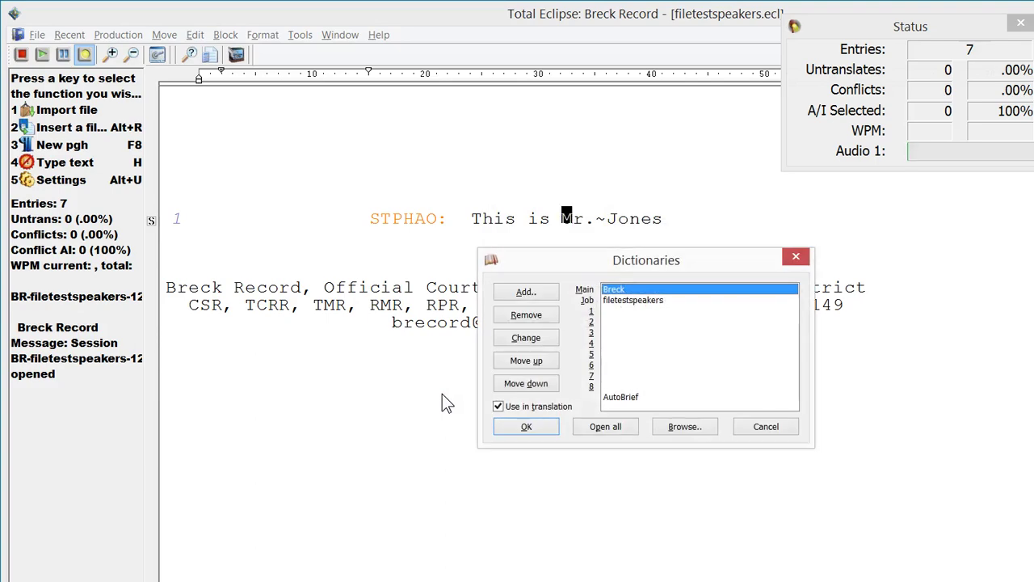
{"action": "key", "text": "Return"}
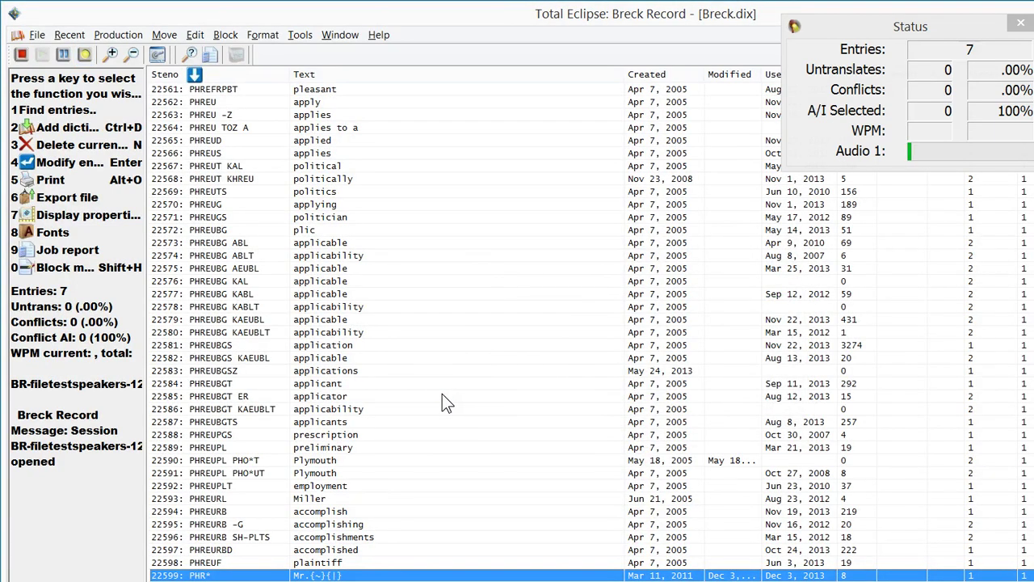
{"action": "type", "text": "1stkpw"}
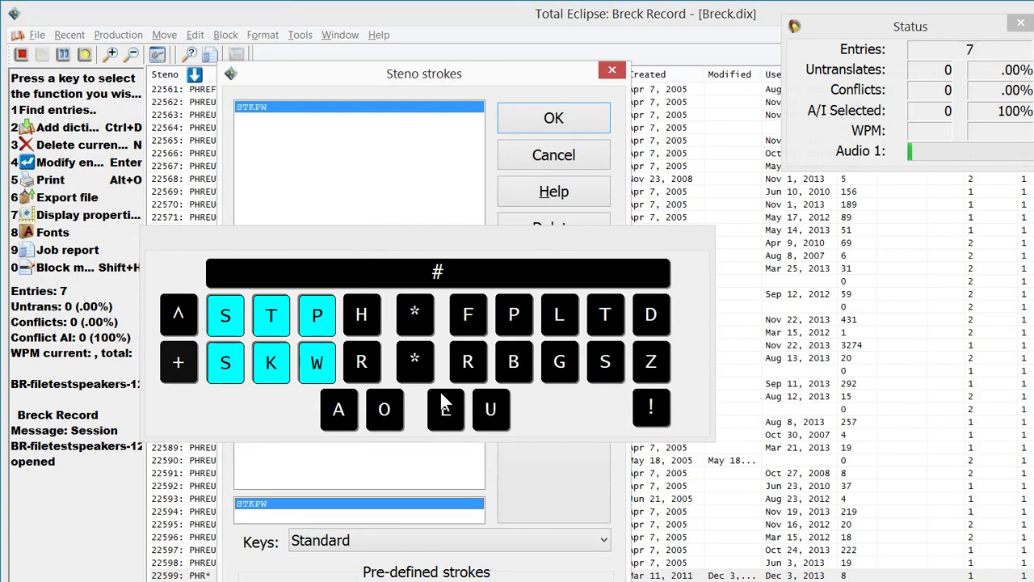
{"action": "type", "text": "hr*"}
{"action": "left_click", "coordinate": [435, 385]}
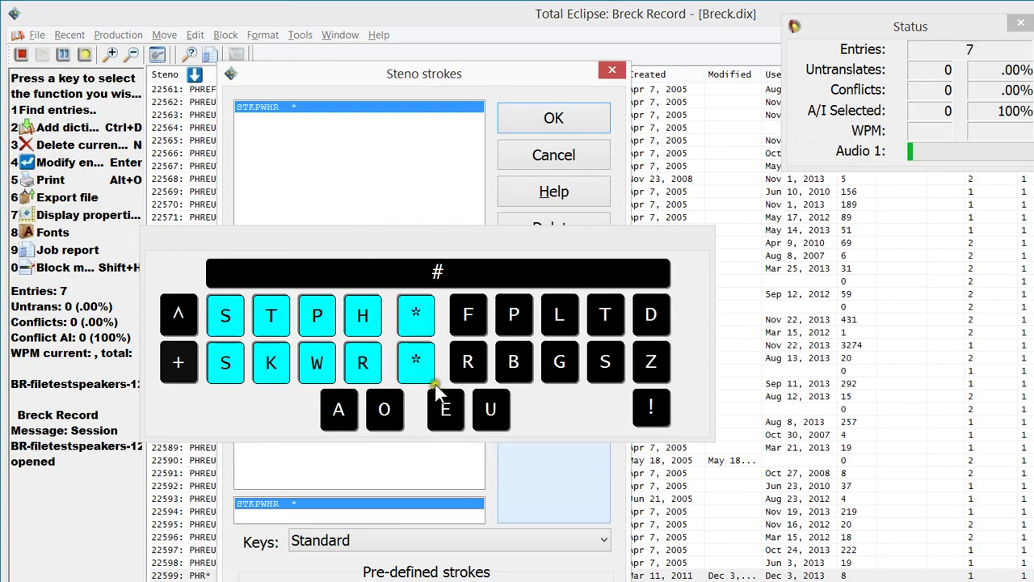
{"action": "key", "text": "n+m"}
{"action": "key", "text": "bracketleft"}
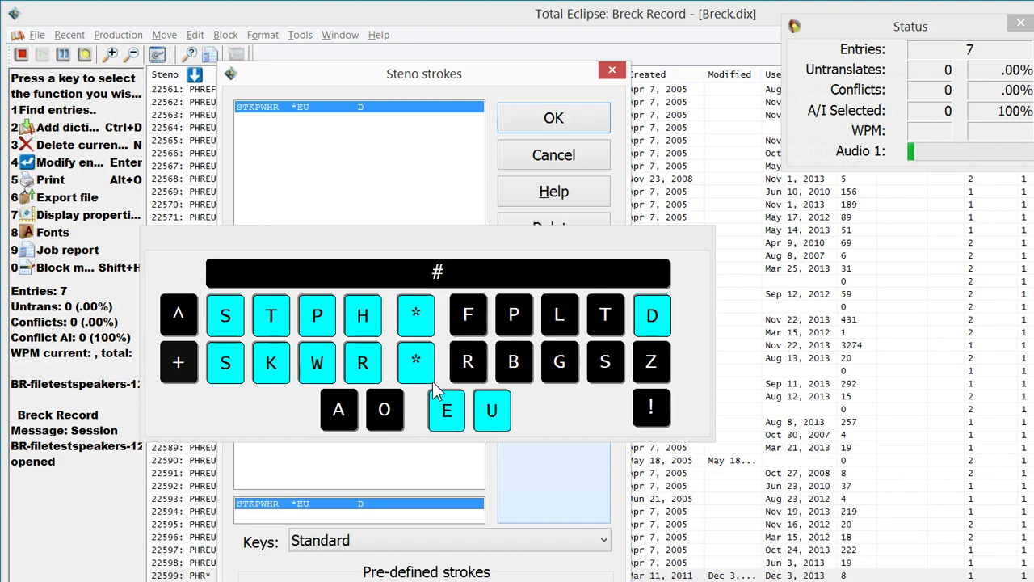
{"action": "key", "text": "Return"}
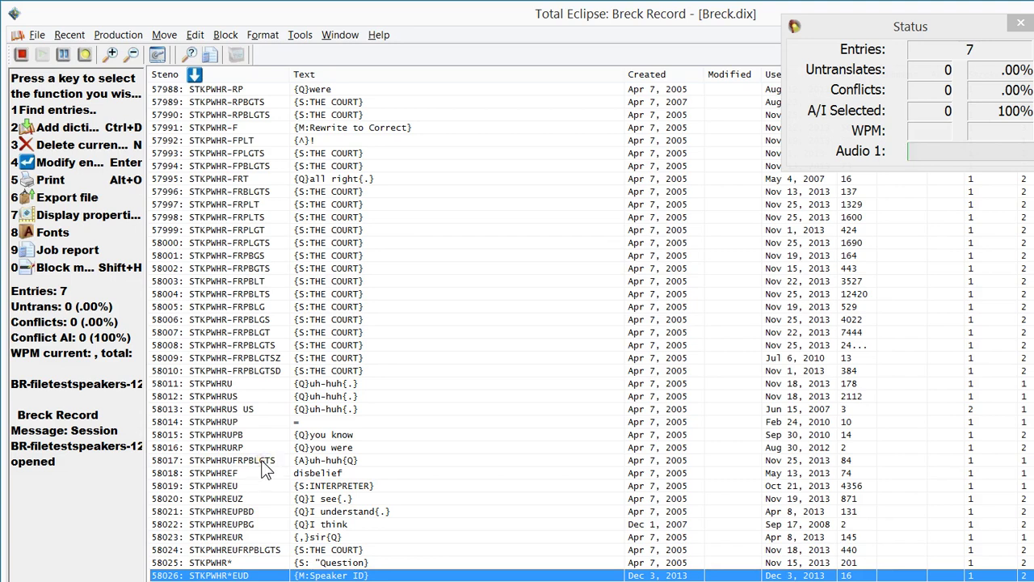
Return to the filetestspeakers transcript, define STPHAO from the name in its line with the Speaker ID macro, and write "I object to the question.".
{"action": "key", "text": "ctrl+Tab"}
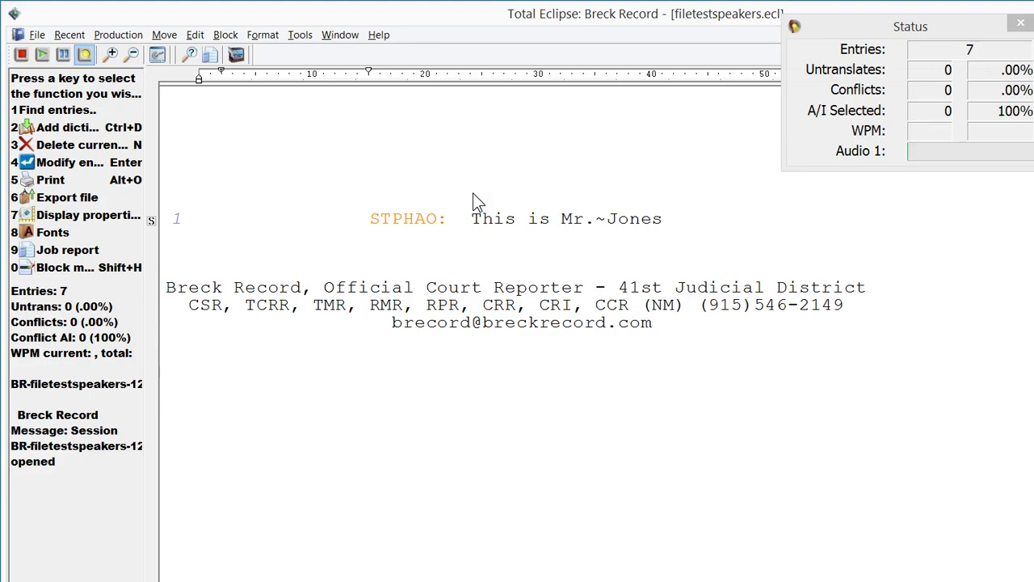
{"action": "key", "text": "ctrl+d"}
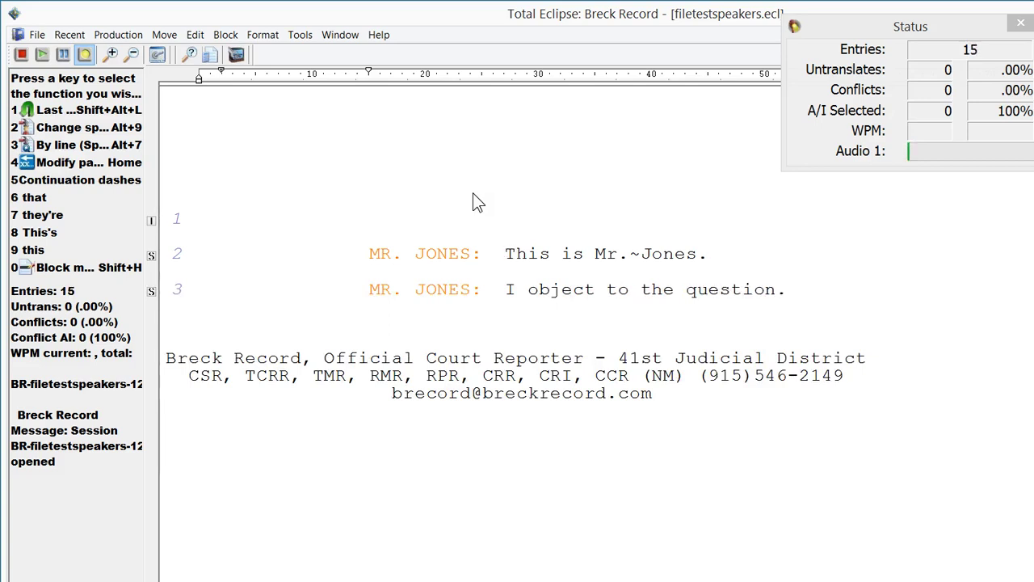
Write a SPEAKER3 line introducing a second speaker with the title Ms., and define the designation from that name with the Speaker ID macro.
{"action": "key", "text": "Escape"}
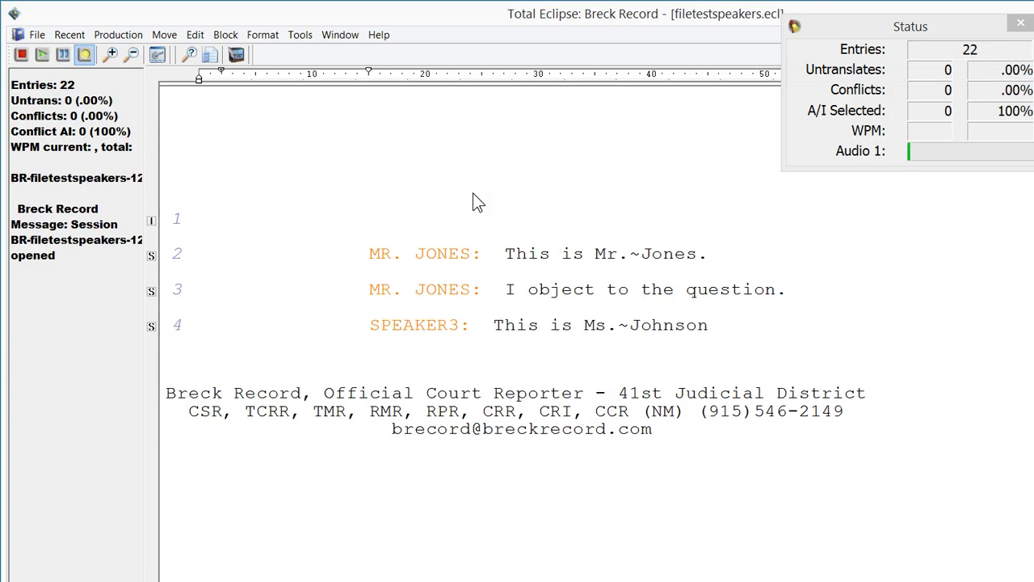
{"action": "key", "text": "ctrl+Left"}
{"action": "key", "text": "ctrl+Left"}
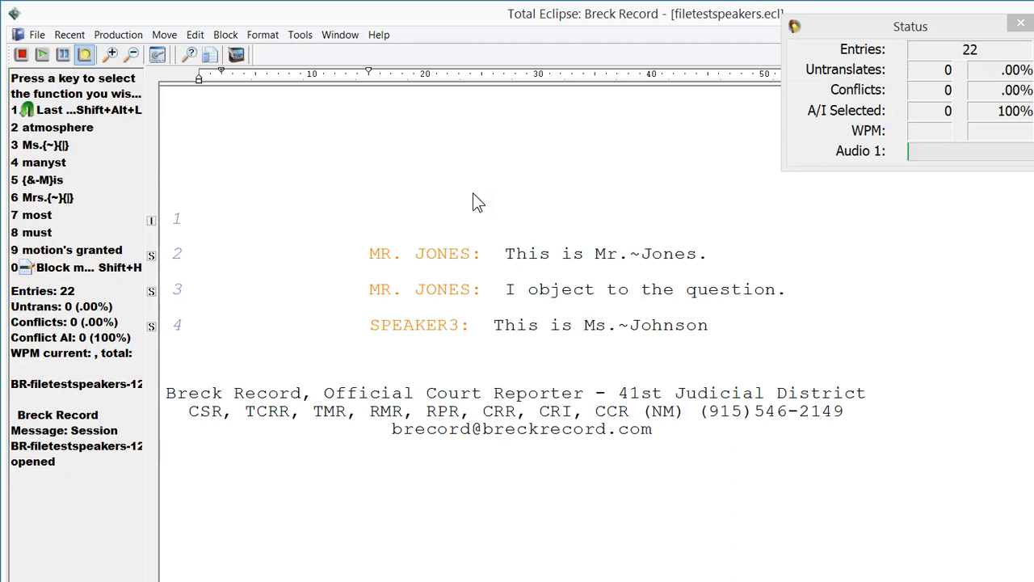
{"action": "key", "text": "alt+9"}
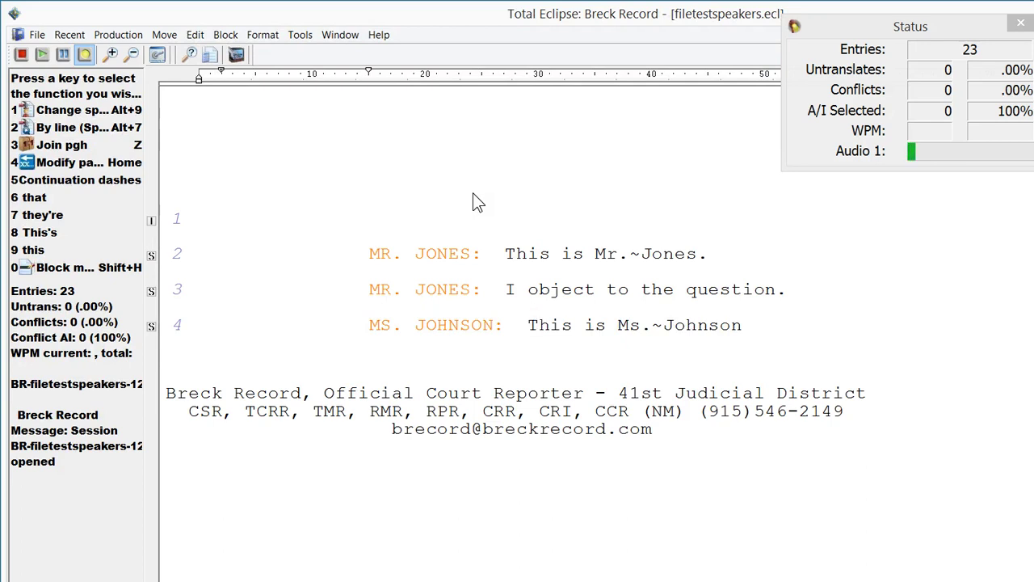
Write the second speaker's surname with the title Mrs. and place it in a new paragraph 5.
{"action": "key", "text": "Escape"}
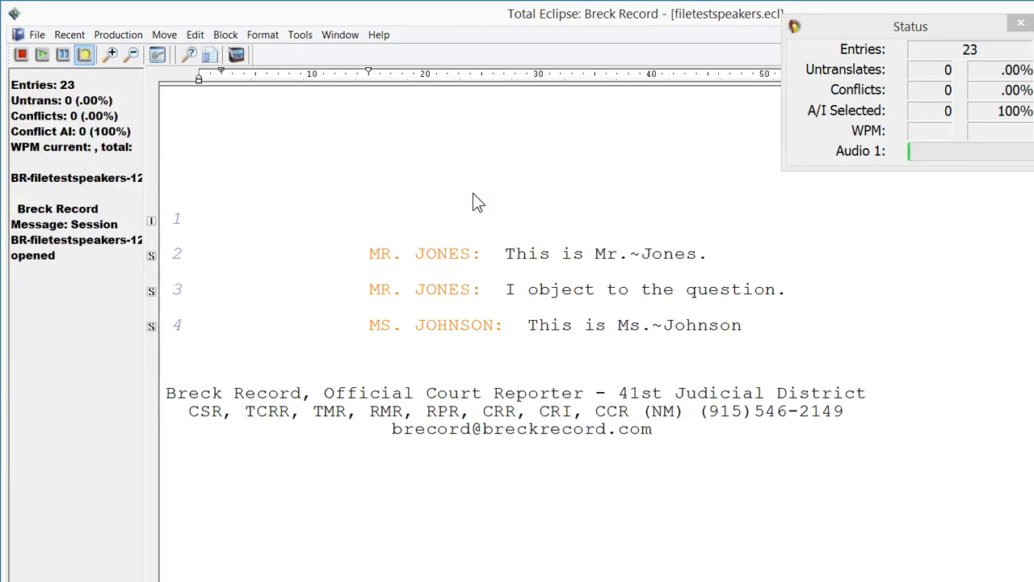
{"action": "type", "text": "Mrs.{~}{|}"}
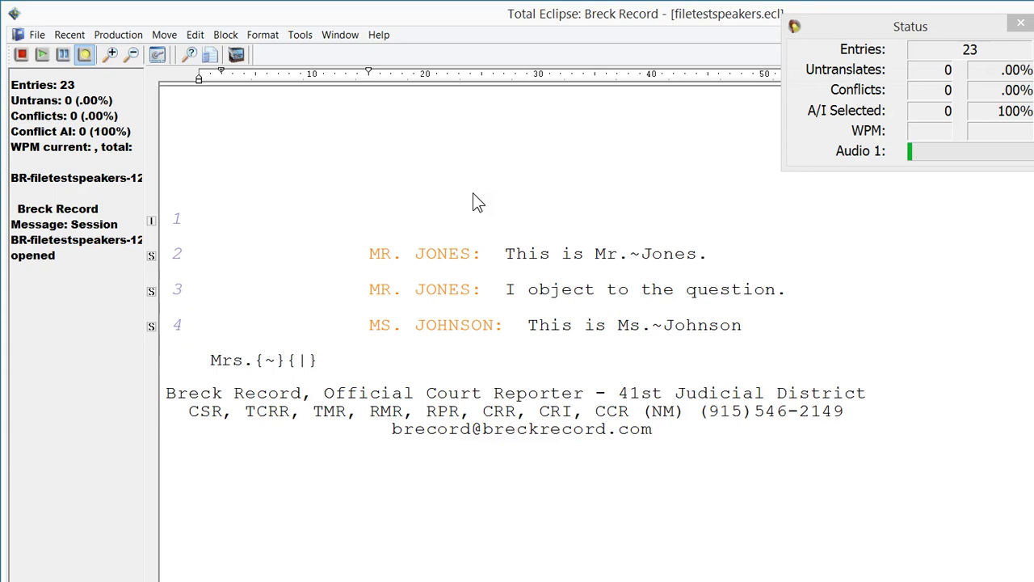
{"action": "type", "text": "Johnson"}
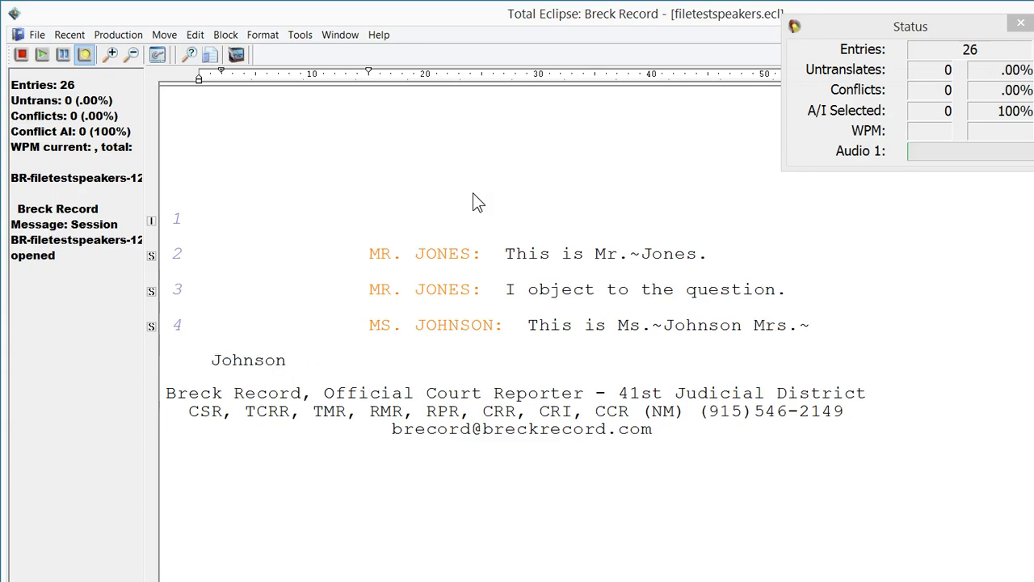
{"action": "key", "text": "Return"}
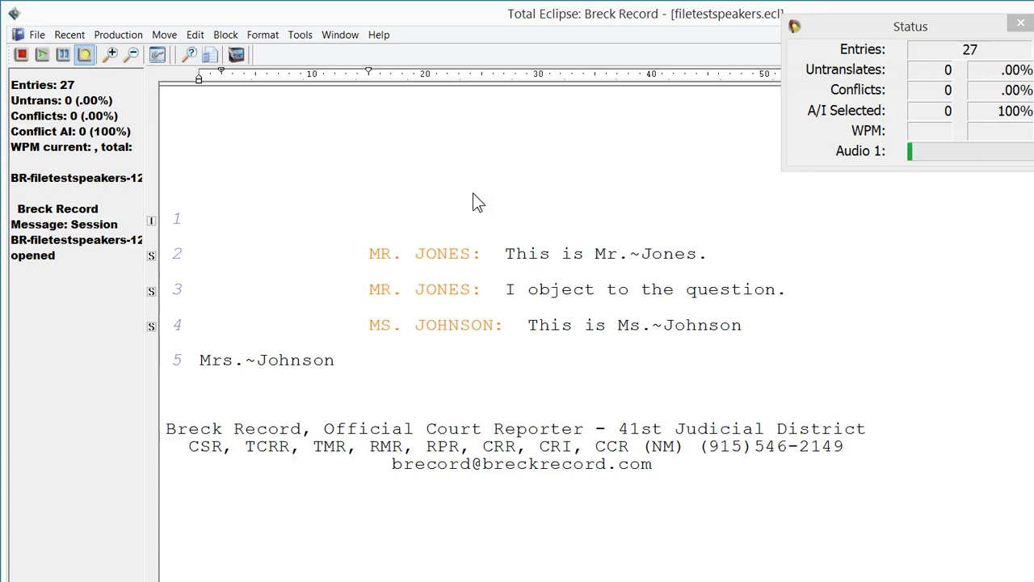
Add a line 6 under the existing Ms. designation reading "This is" followed by the second speaker's surname with the title Mrs.
{"action": "key", "text": "ctrl+Left"}
{"action": "key", "text": "ctrl+Left"}
{"action": "key", "text": "space"}
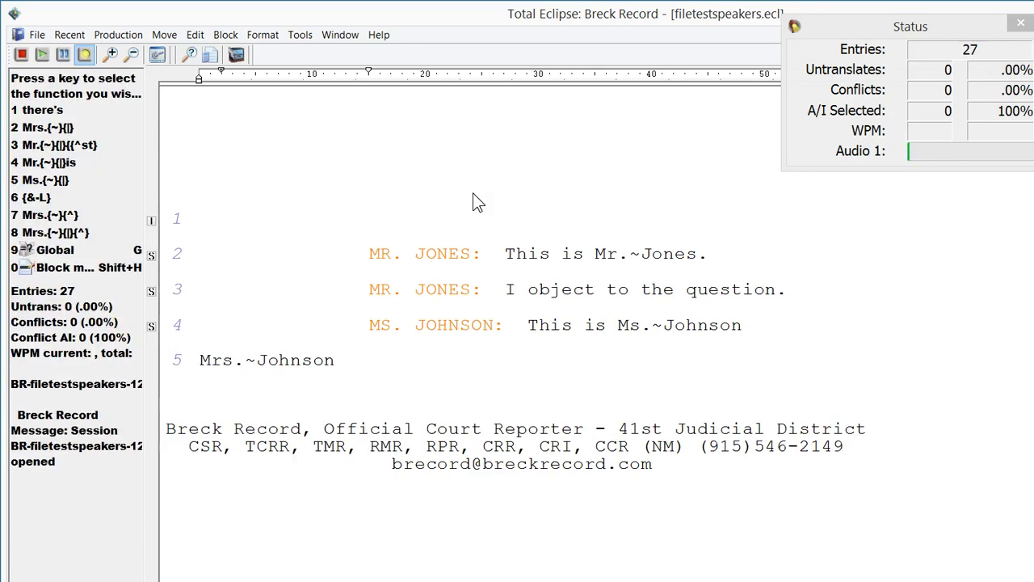
{"action": "type", "text": "{S:MS. JOHNSON}"}
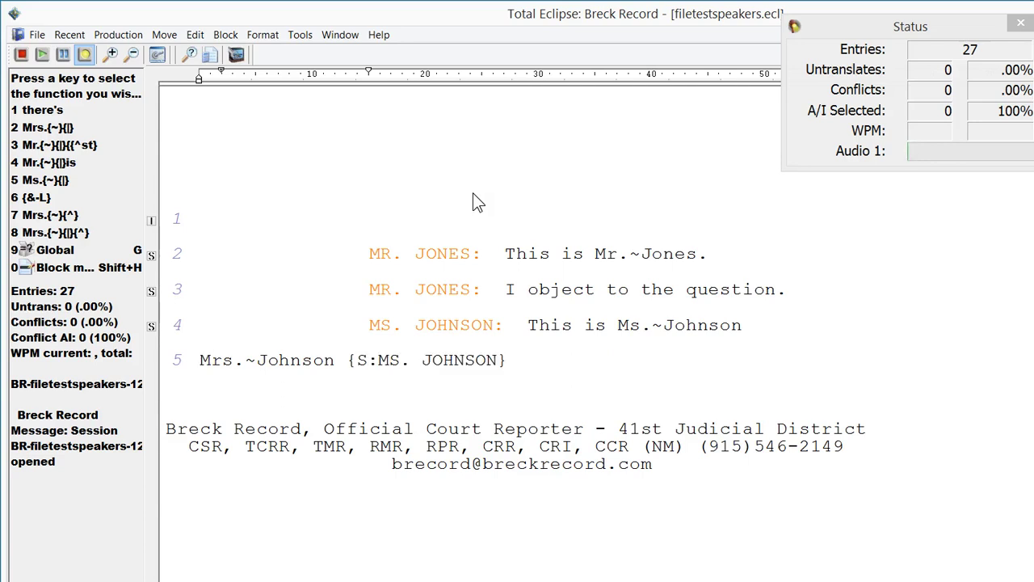
{"action": "type", "text": " this is Mrs.{~}{|}"}
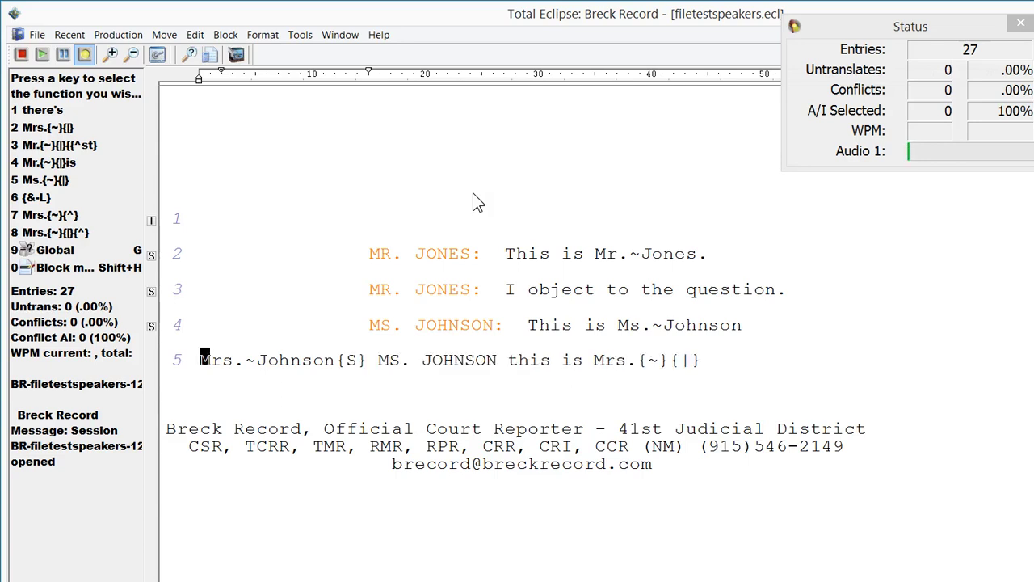
{"action": "type", "text": " Johnson"}
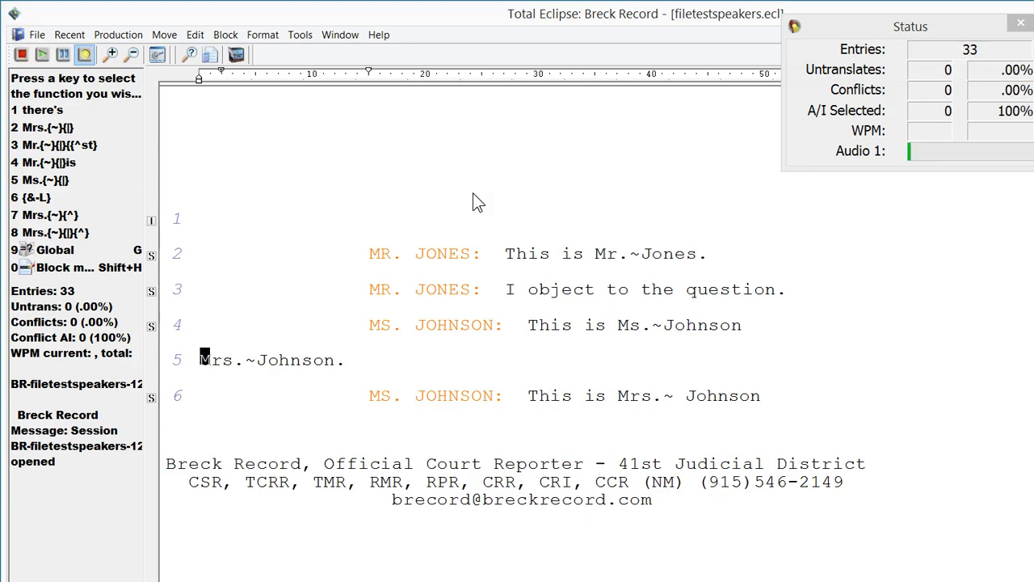
{"action": "key", "text": "BackSpace"}
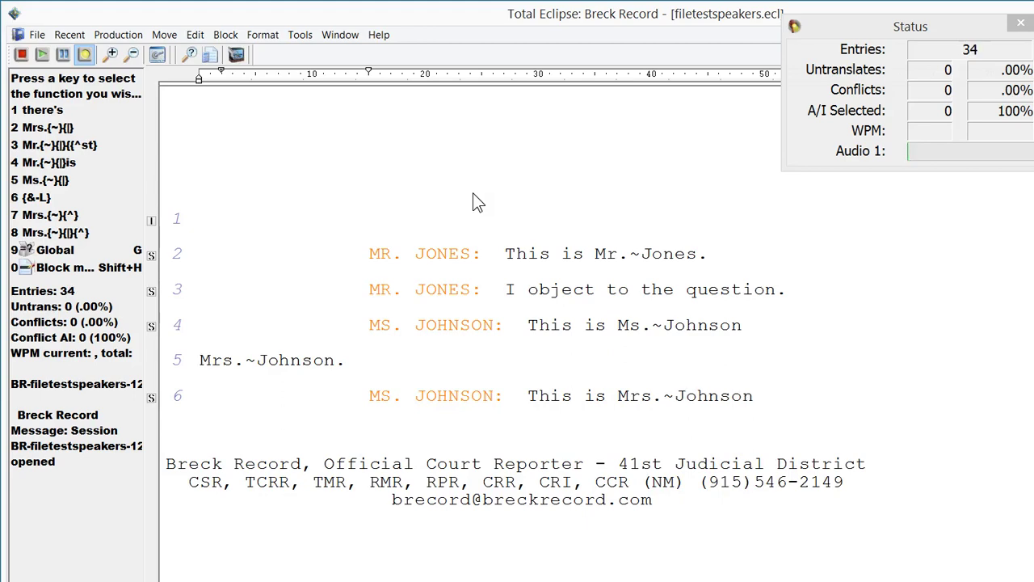
Redefine the second speaker's designation from the surname titled Mrs. in the transcript with the Speaker ID macro.
{"action": "key", "text": "ctrl+Left"}
{"action": "key", "text": "ctrl+Left"}
{"action": "key", "text": "End"}
{"action": "key", "text": "g"}
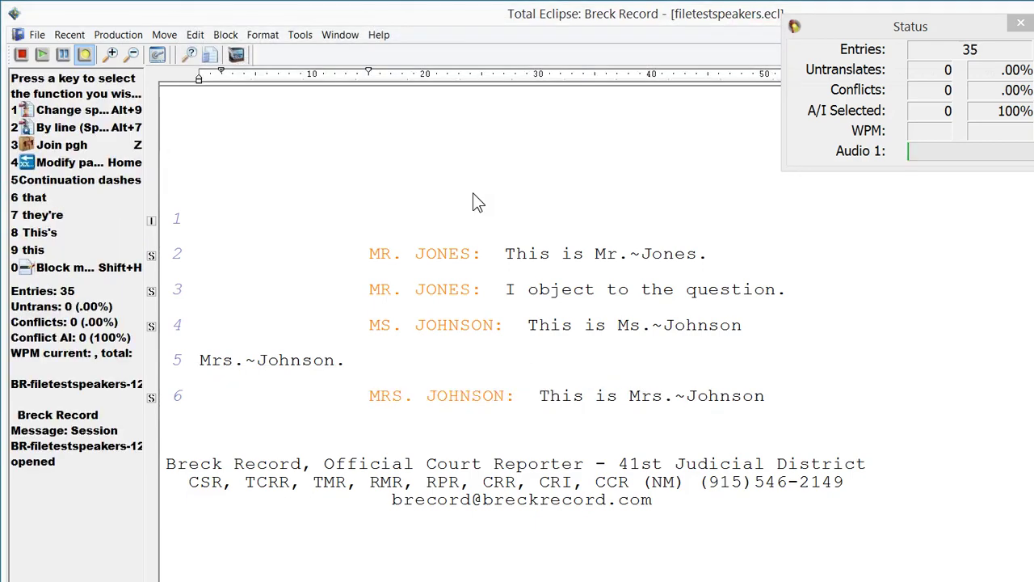
{"action": "left_click", "coordinate": [473, 187]}
{"action": "key", "text": "Right"}
{"action": "left_click", "coordinate": [509, 196]}
{"action": "left_click", "coordinate": [517, 317]}
Look up the steno stroke STPHAO in the Breck main dictionary and close the dictionary again.
{"action": "key", "text": "alt+d"}
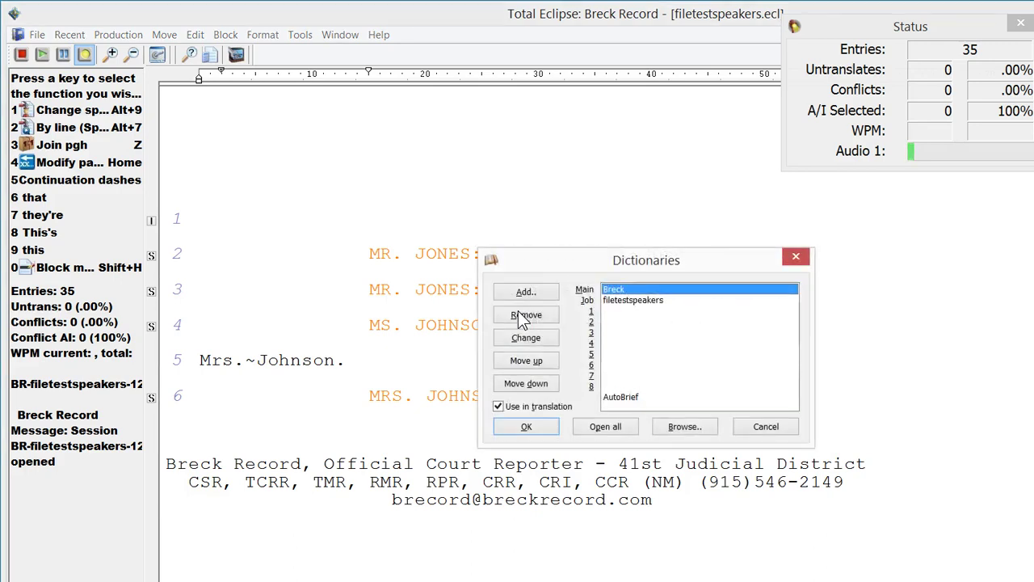
{"action": "key", "text": "Return"}
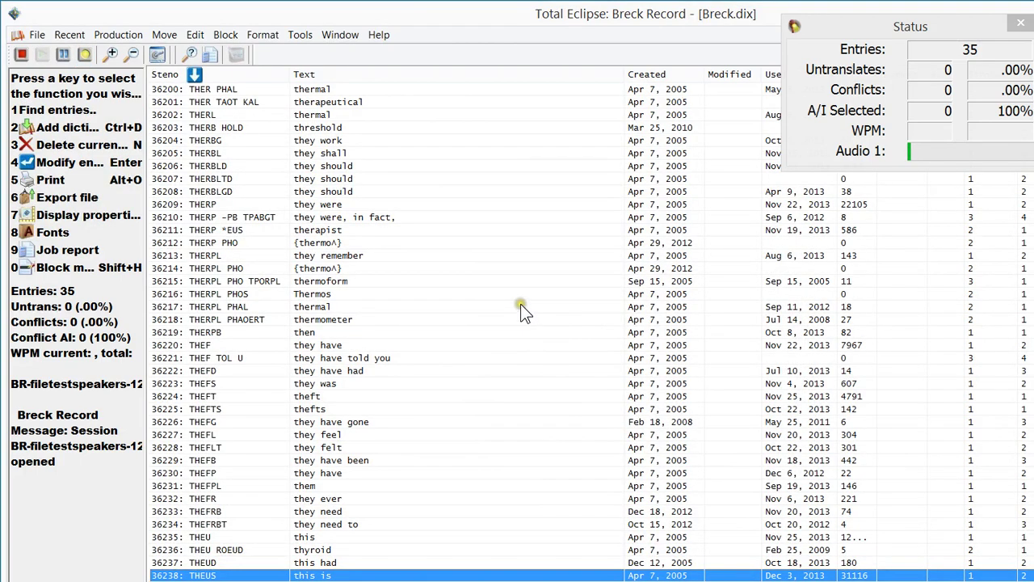
{"action": "type", "text": "1stph"}
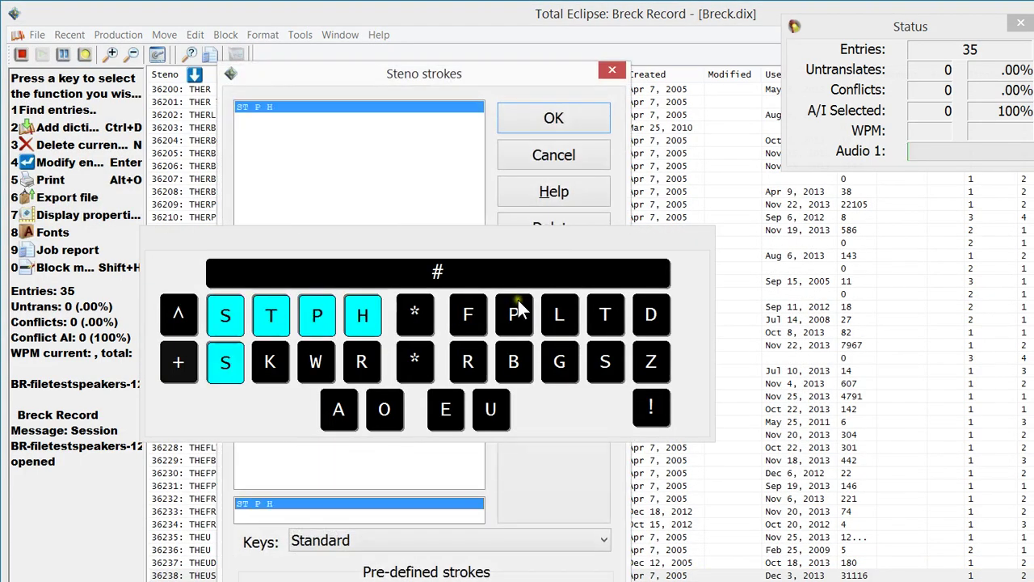
{"action": "type", "text": "AO"}
{"action": "key", "text": "Return"}
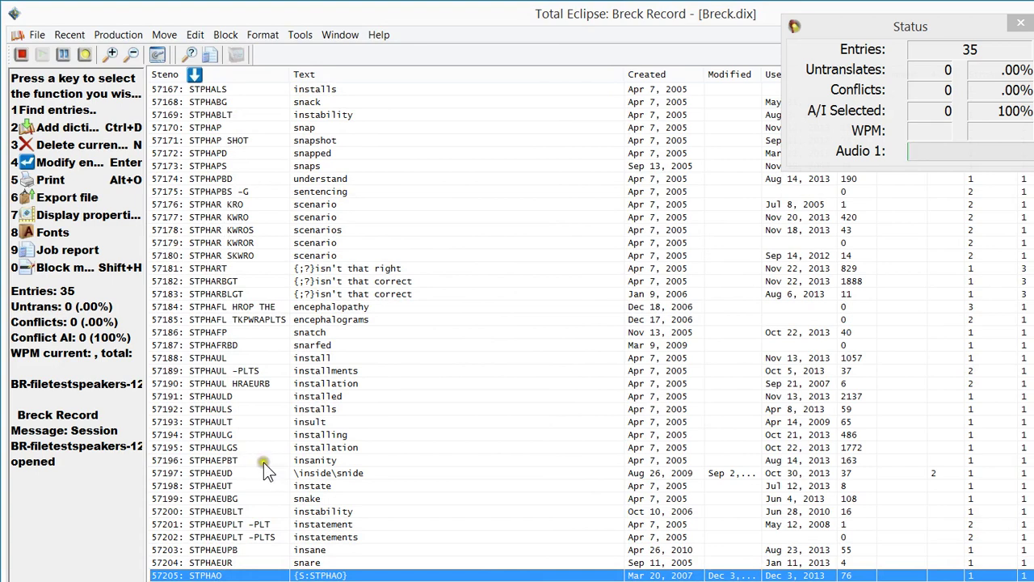
{"action": "key", "text": "Escape"}
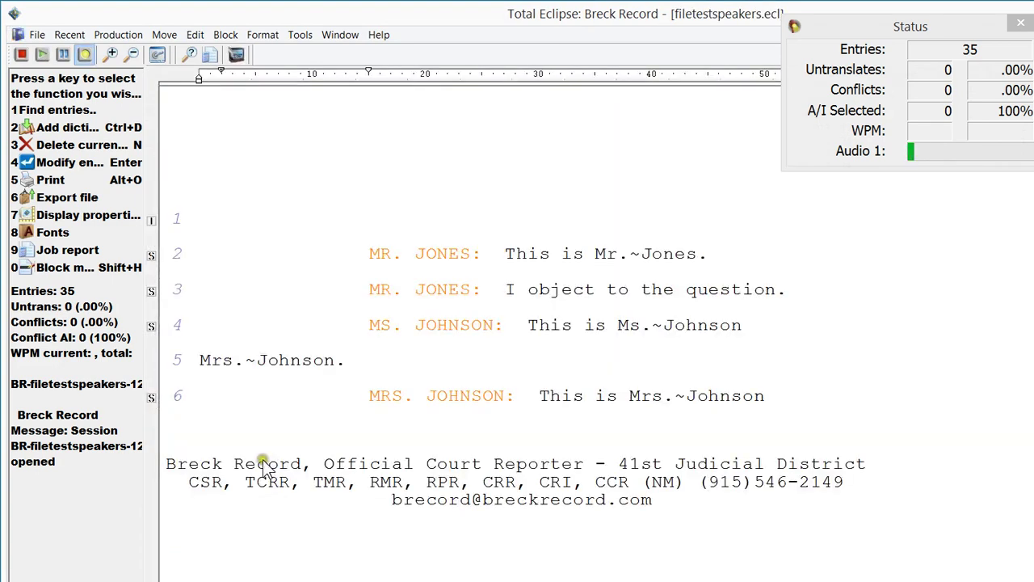
Open the filetestspeakers job dictionary to examine its speaker designation entries.
{"action": "key", "text": "alt+d"}
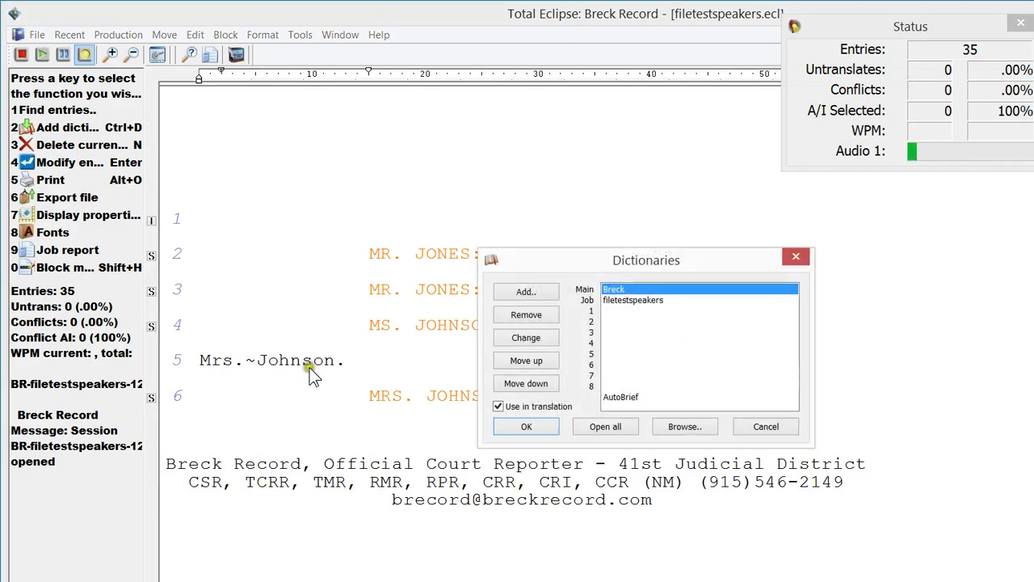
{"action": "key", "text": "Down"}
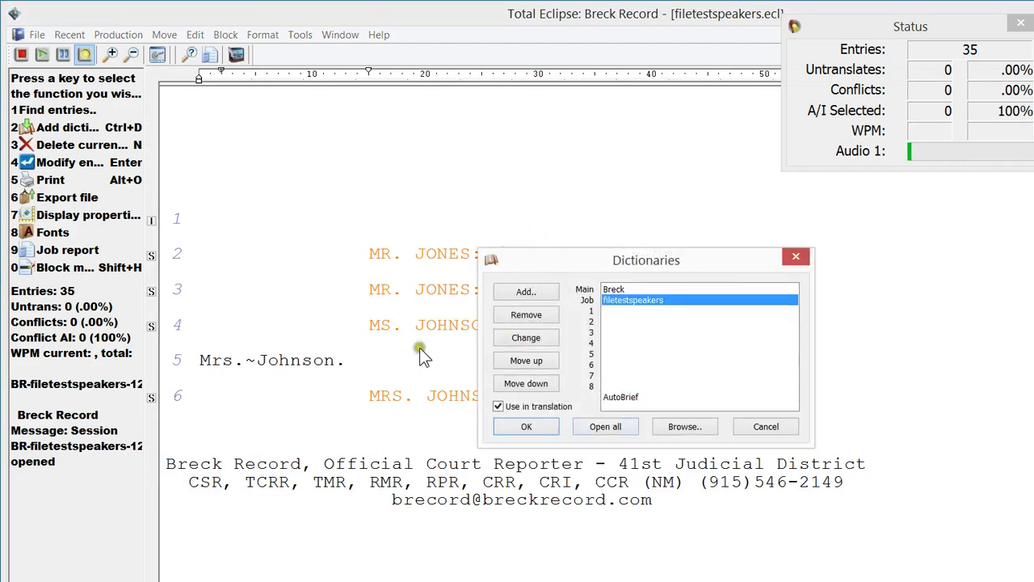
{"action": "key", "text": "Return"}
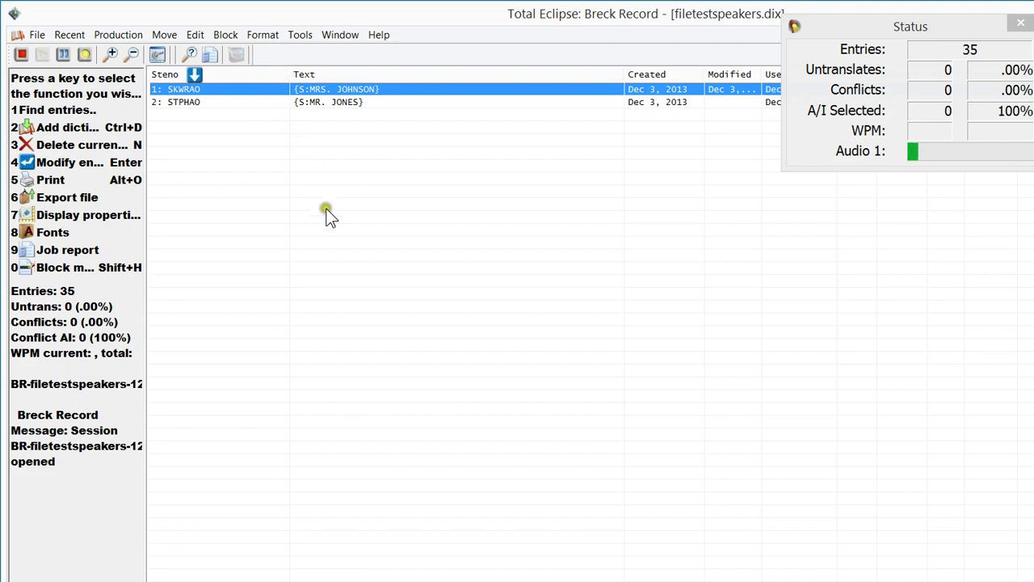
Return to the filetestspeakers transcript and place the cursor on the title Mrs. in line 6.
{"action": "key", "text": "ctrl+Tab"}
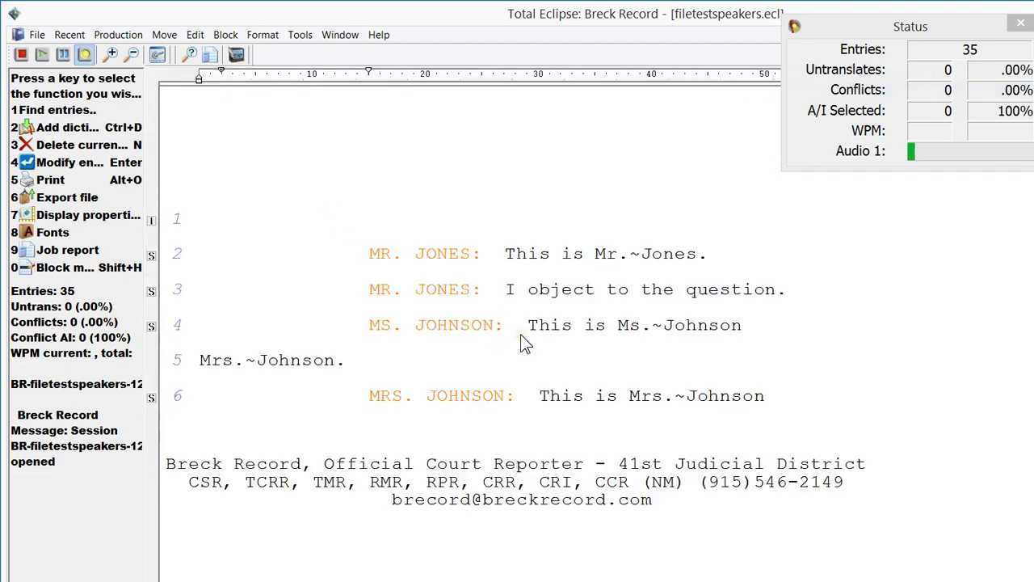
{"action": "key", "text": "Right"}
{"action": "key", "text": "Right"}
{"action": "key", "text": "F12"}
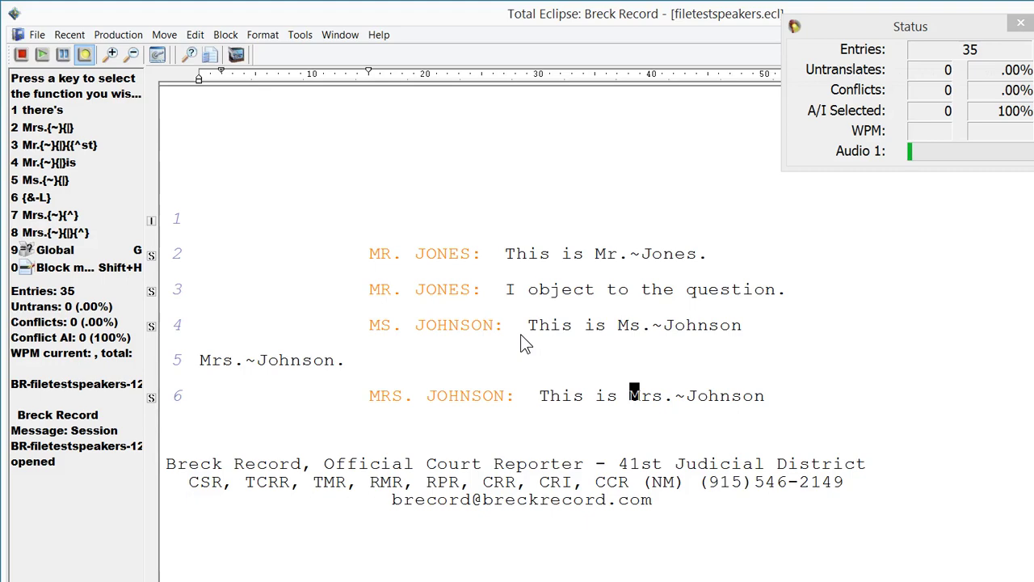
Open the Breck main dictionary and find the entry for the steno stroke STPH-R.
{"action": "key", "text": "alt+d"}
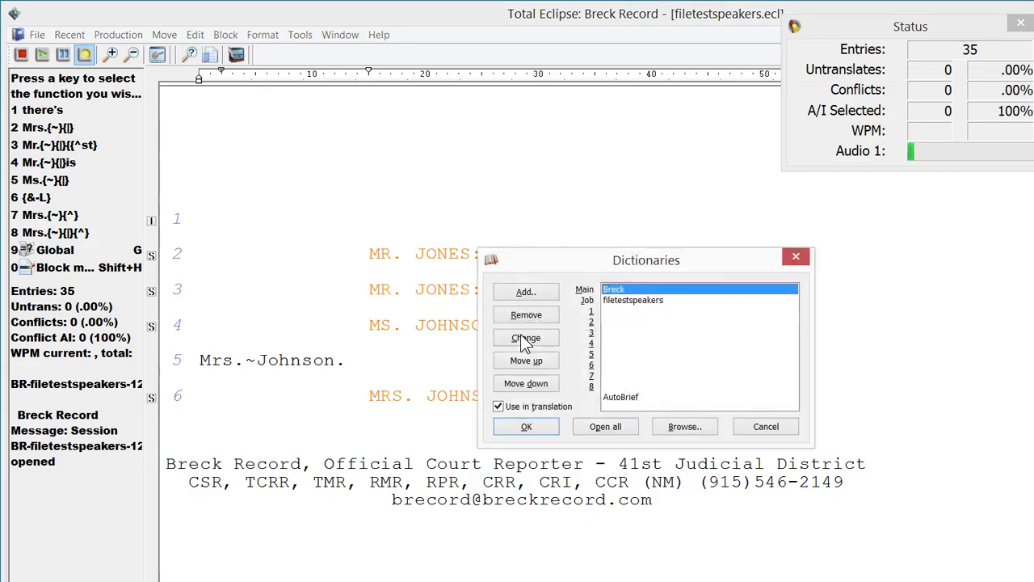
{"action": "key", "text": "Return"}
{"action": "key", "text": "ctrl+d"}
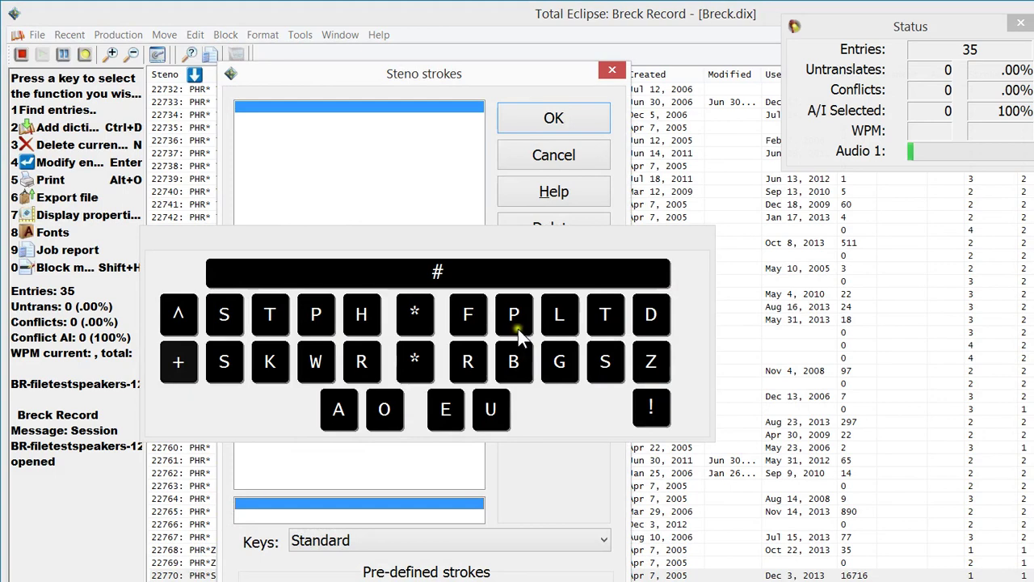
{"action": "type", "text": "stphr"}
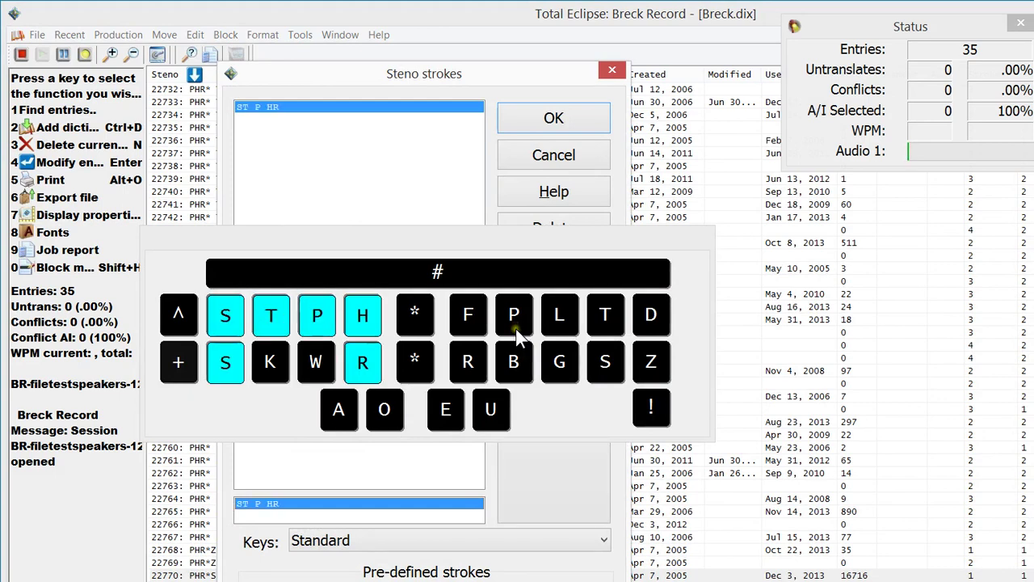
{"action": "key", "text": "q+a+w+e+r"}
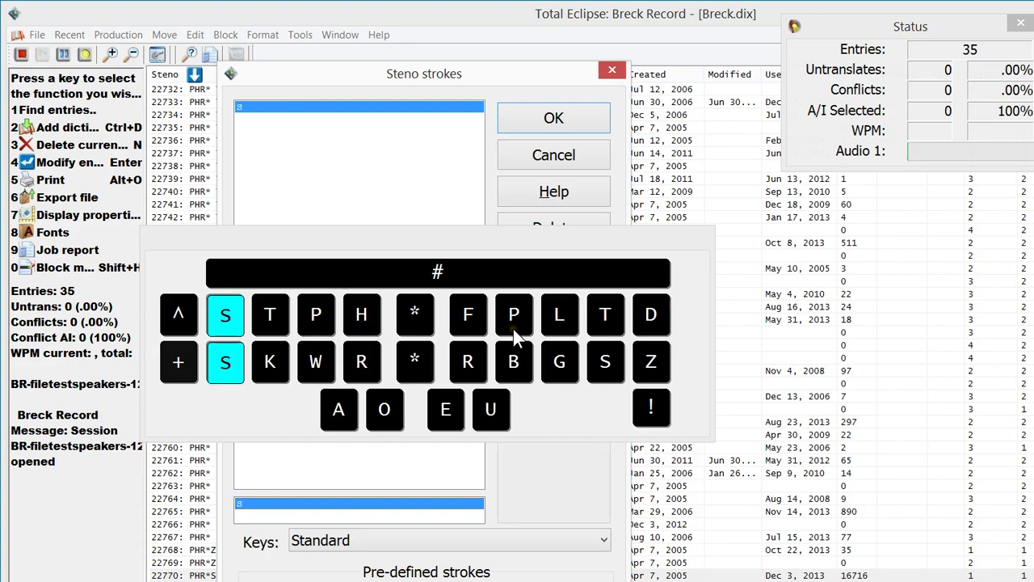
{"action": "key", "text": "j"}
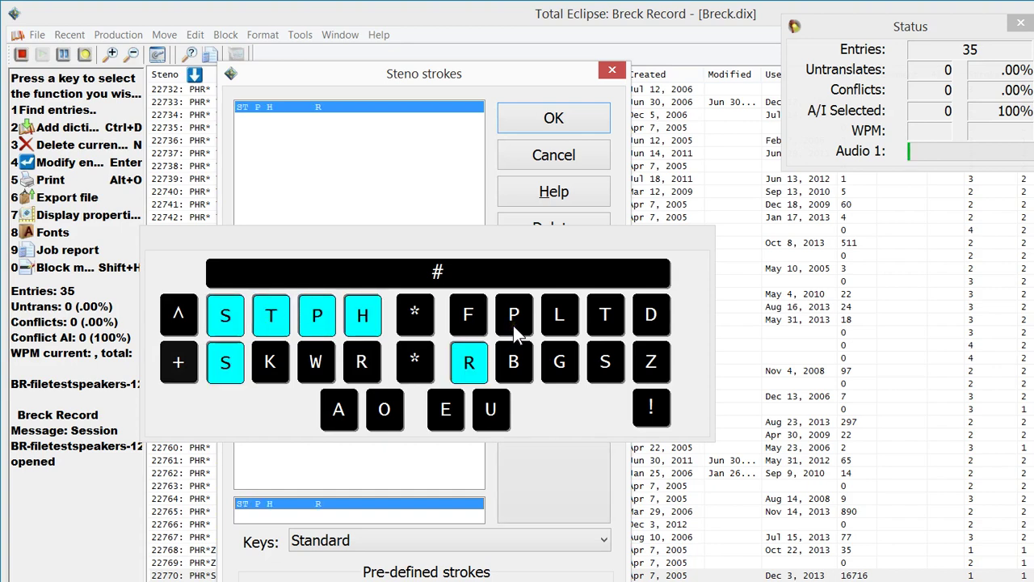
{"action": "key", "text": "Return"}
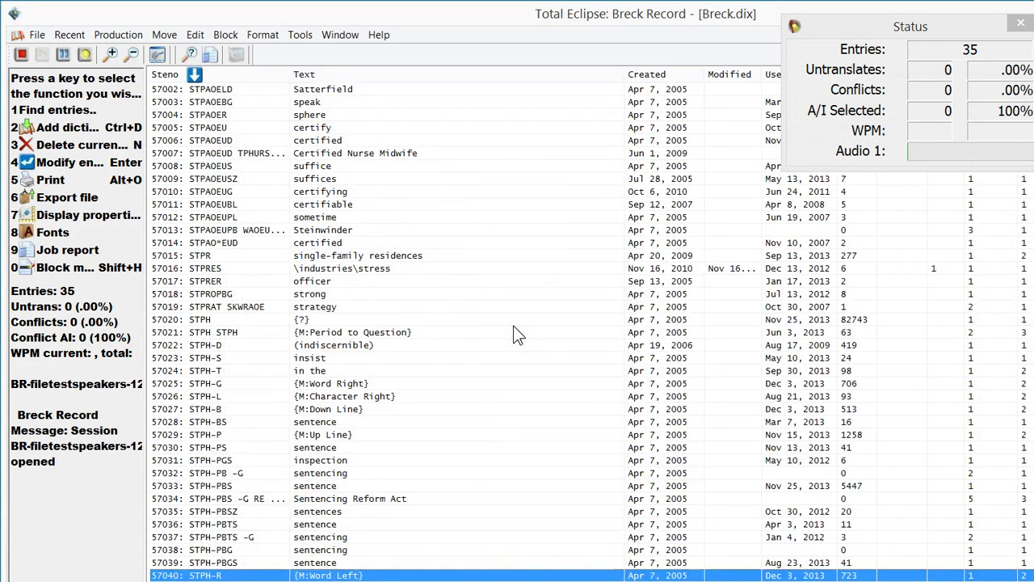
Open the STPH-R entry's properties and examine its Word Left macro in the Macro editor, leaving it unedited.
{"action": "left_click", "coordinate": [269, 460]}
{"action": "key", "text": "Return"}
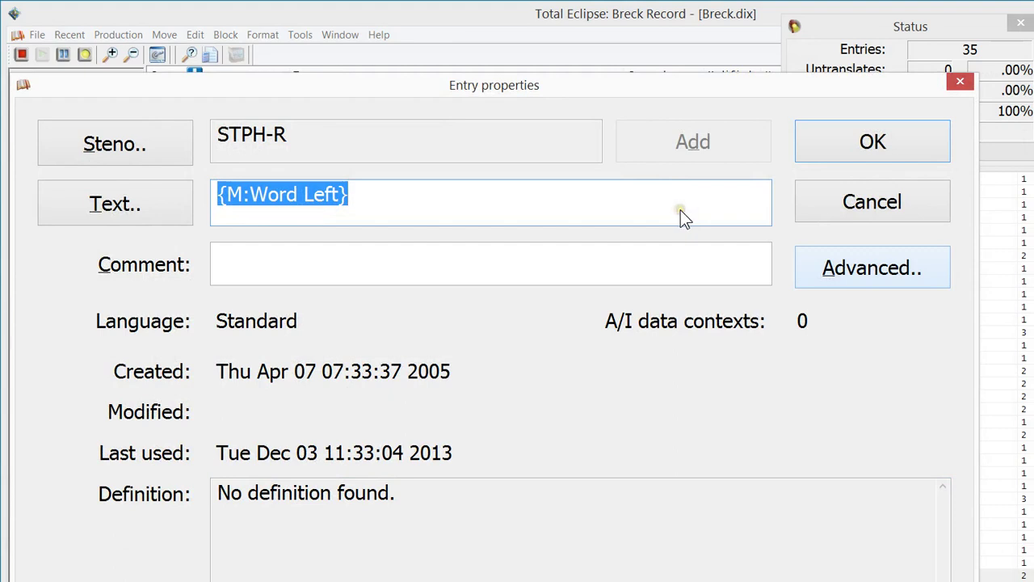
{"action": "double_click", "coordinate": [681, 210]}
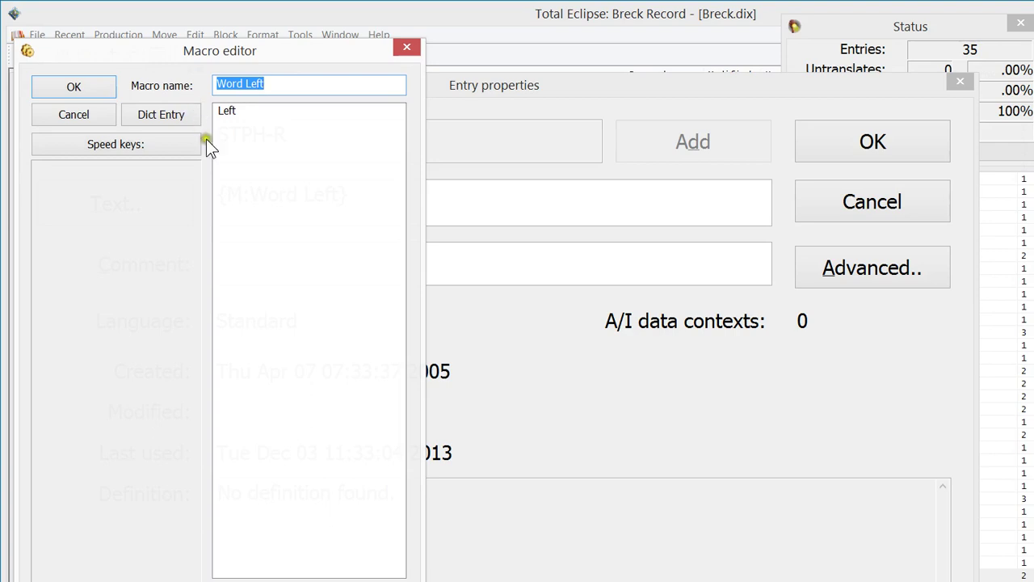
{"action": "left_click", "coordinate": [233, 166]}
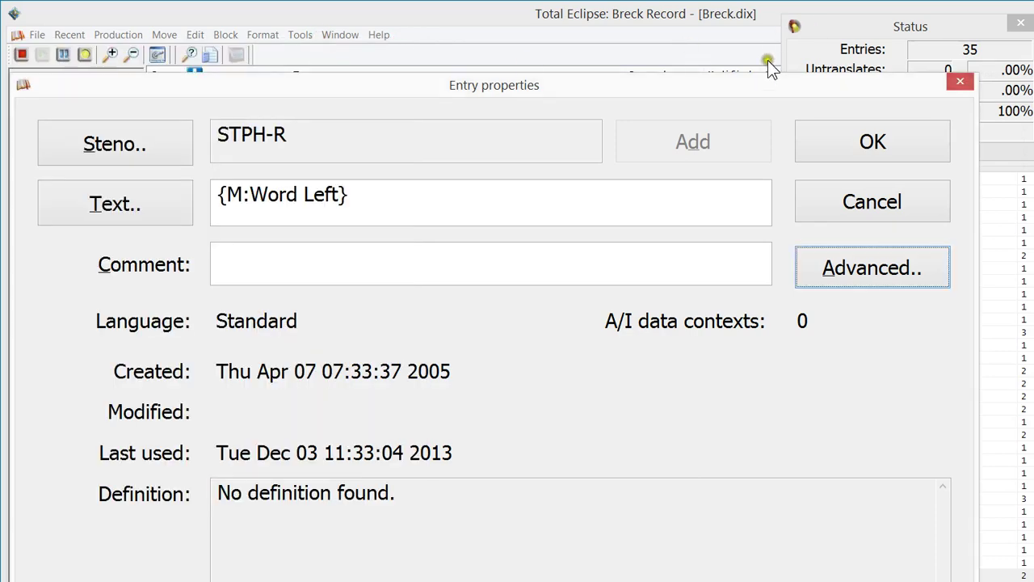
{"action": "left_click", "coordinate": [961, 81]}
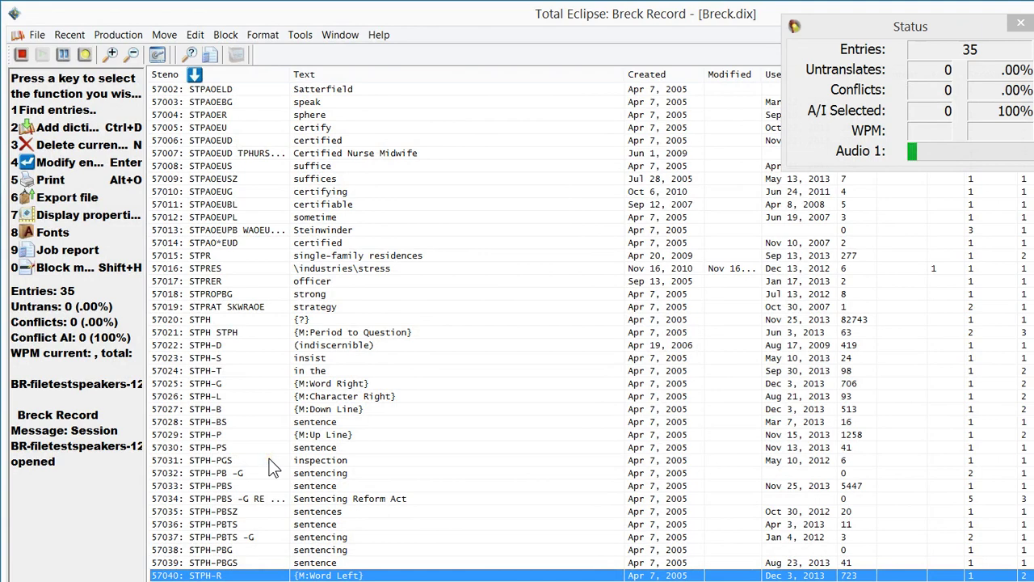
Find the STPH-P entry in the Breck dictionary and examine its Up Line macro in the Macro editor.
{"action": "key", "text": "Down"}
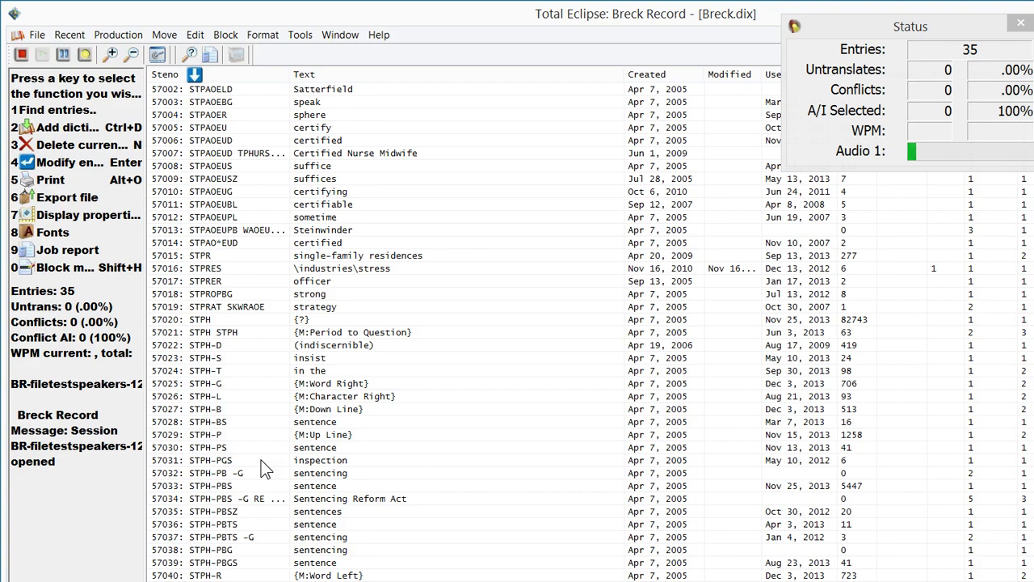
{"action": "left_click", "coordinate": [261, 457]}
{"action": "type", "text": "stphp"}
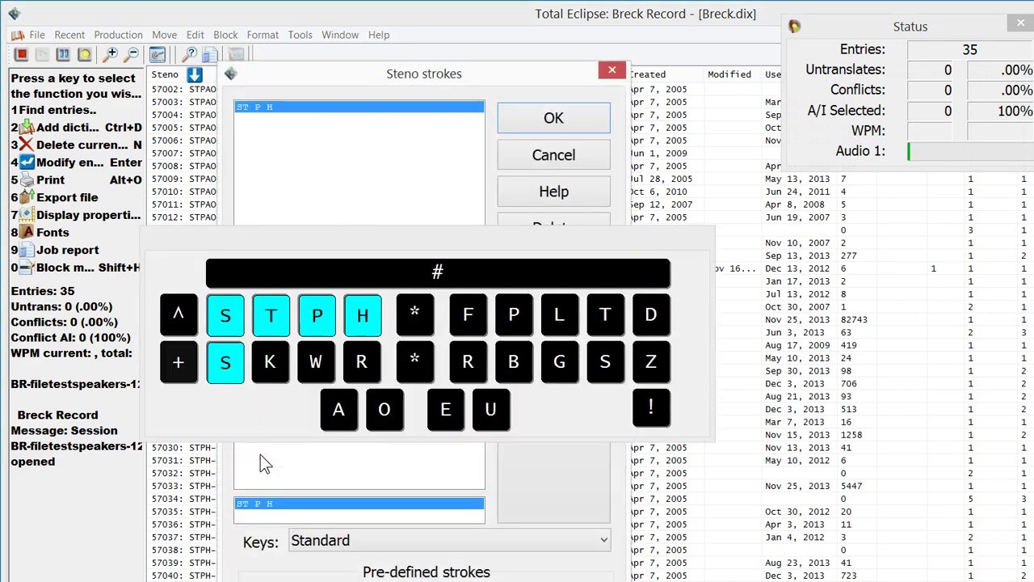
{"action": "key", "text": "Return"}
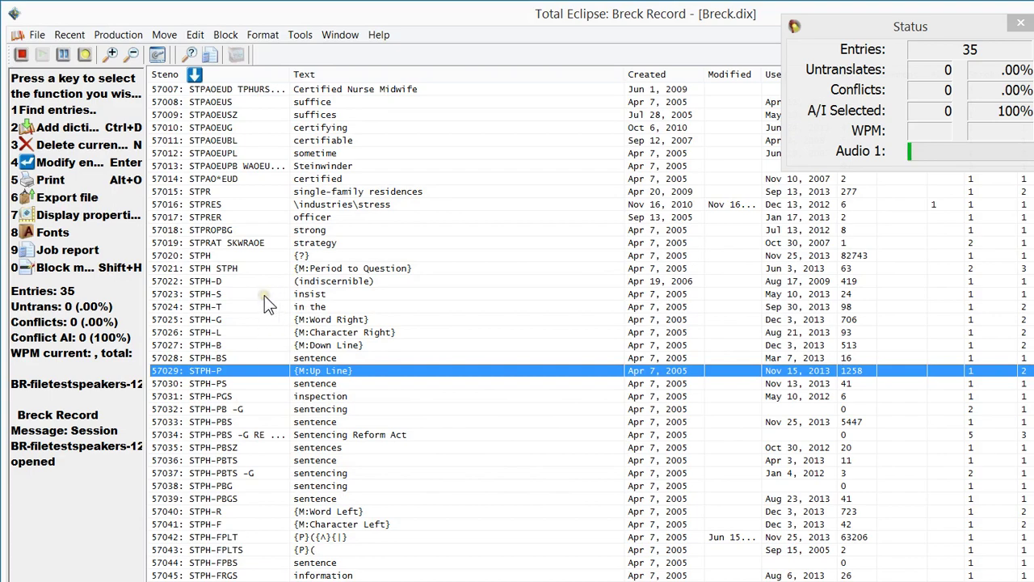
{"action": "key", "text": "Return"}
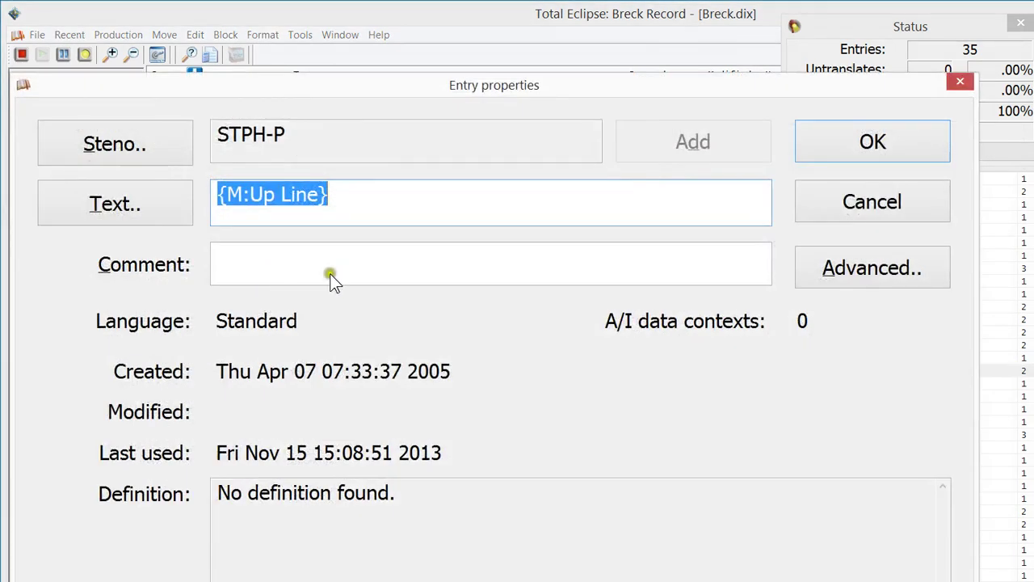
{"action": "left_click", "coordinate": [689, 210]}
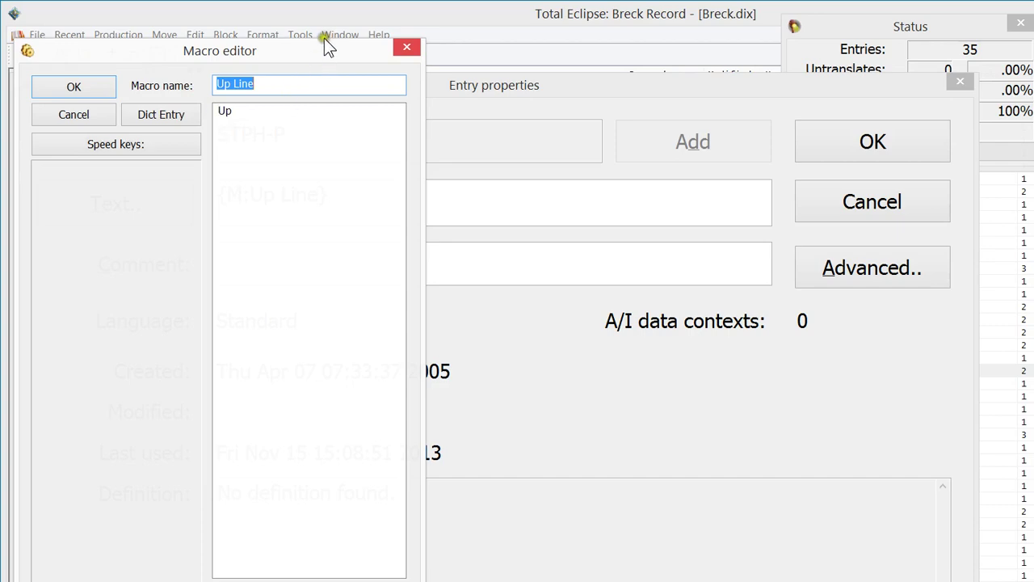
{"action": "key", "text": "Escape"}
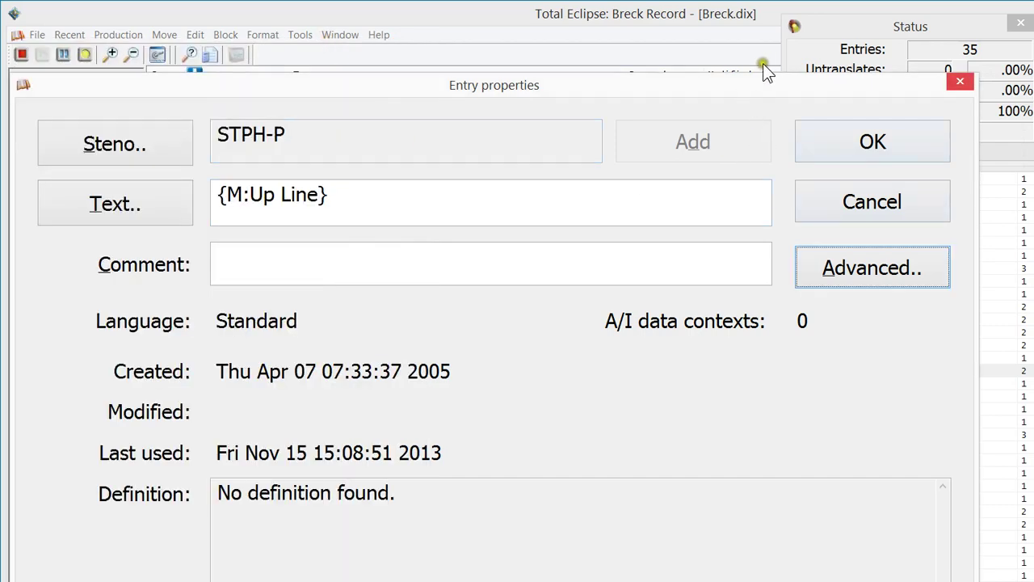
{"action": "key", "text": "Escape"}
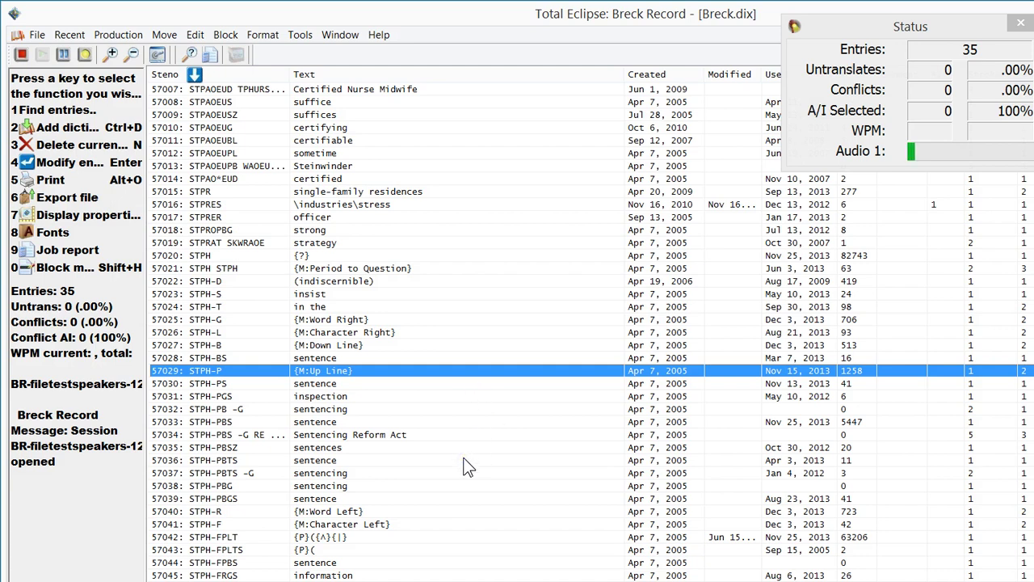
Return to the filetestspeakers transcript and open the list of macros from the editing section of the user settings.
{"action": "key", "text": "ctrl+Tab"}
{"action": "key", "text": "alt+u"}
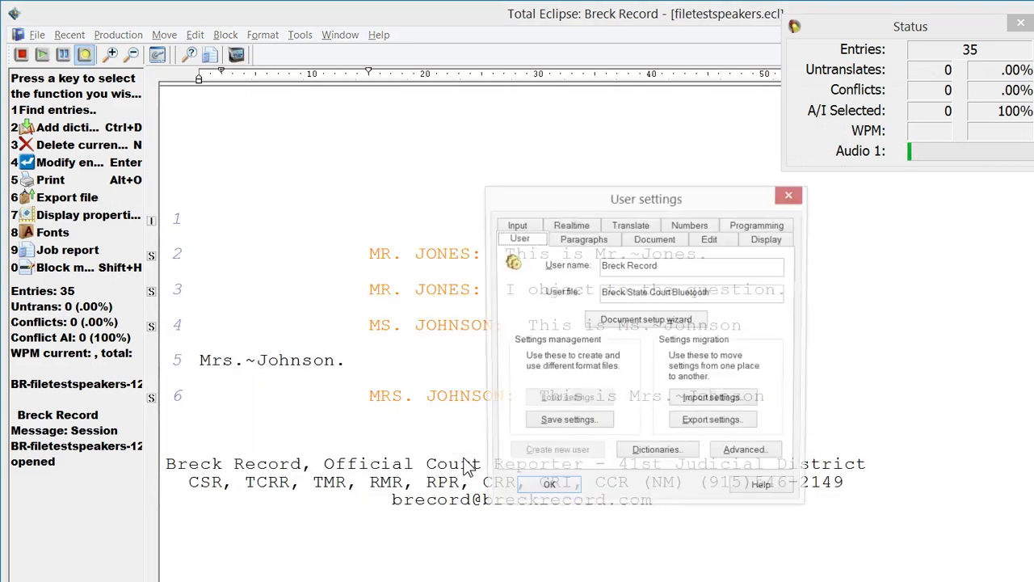
{"action": "left_click", "coordinate": [710, 238]}
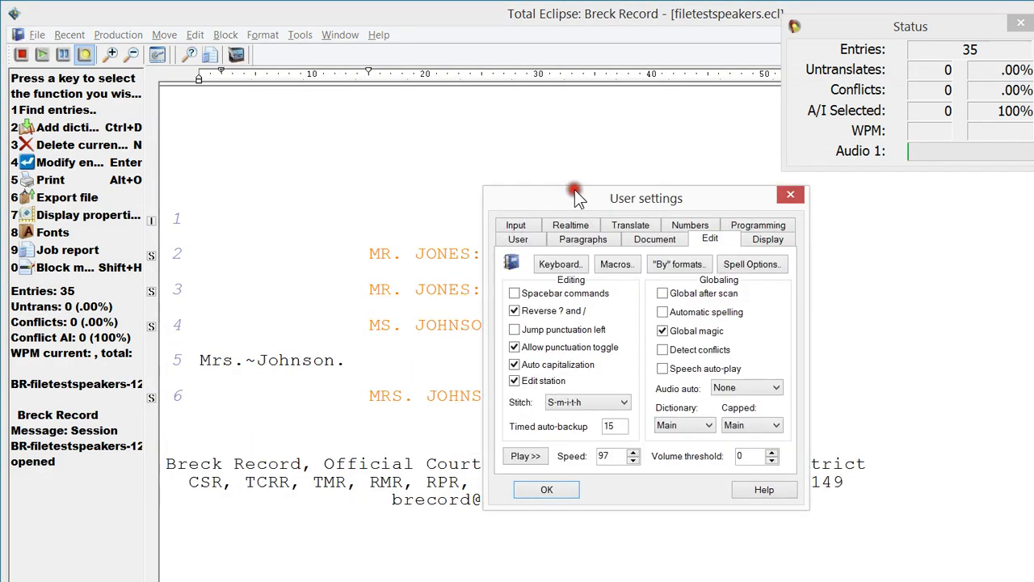
{"action": "left_click", "coordinate": [617, 264]}
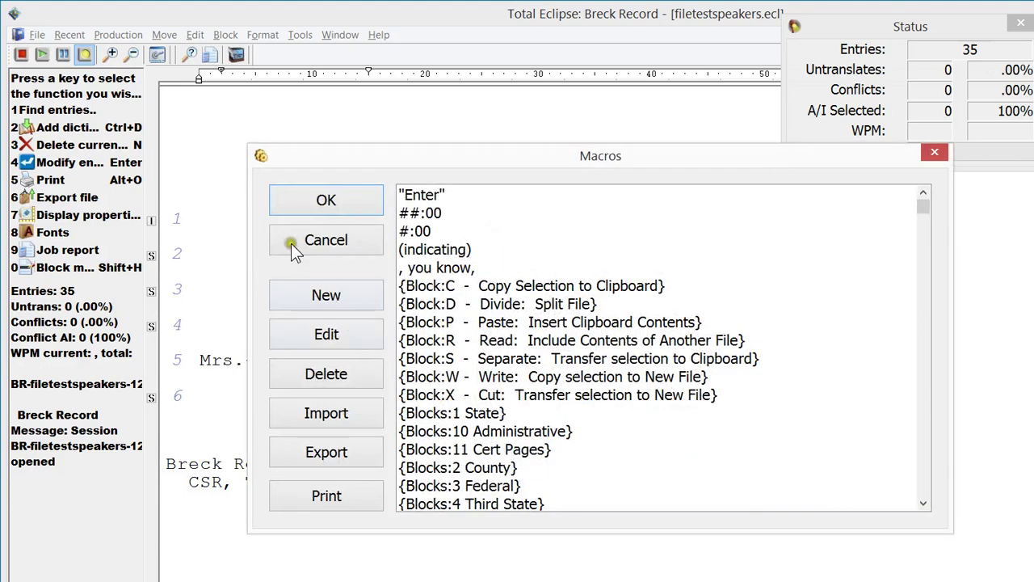
Start a new macro named Word Left in the Macro editor and close the editor without keeping it.
{"action": "key", "text": "Tab"}
{"action": "left_click", "coordinate": [274, 234]}
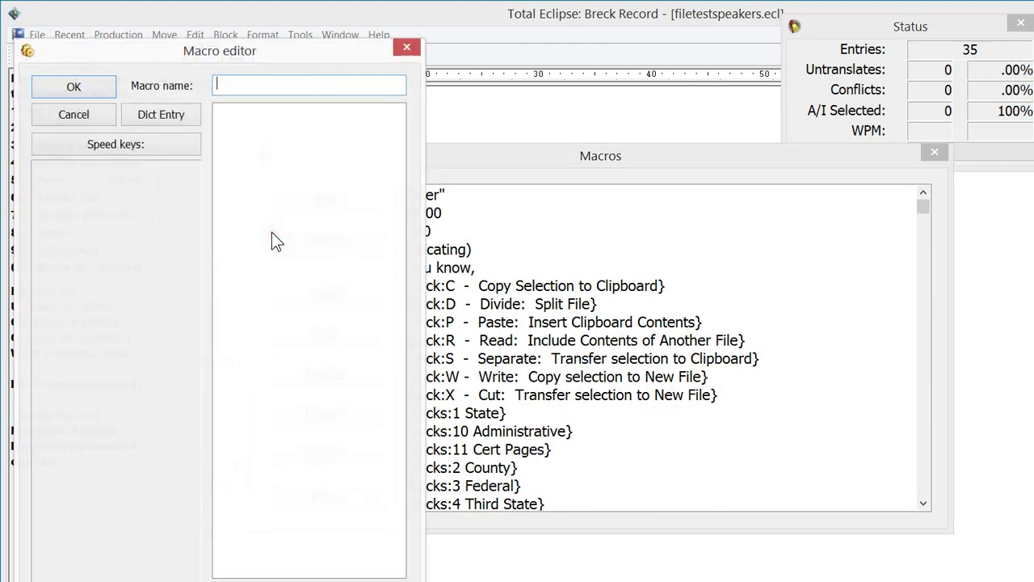
{"action": "left_click", "coordinate": [241, 84]}
{"action": "type", "text": "Word Left"}
{"action": "key", "text": "Tab"}
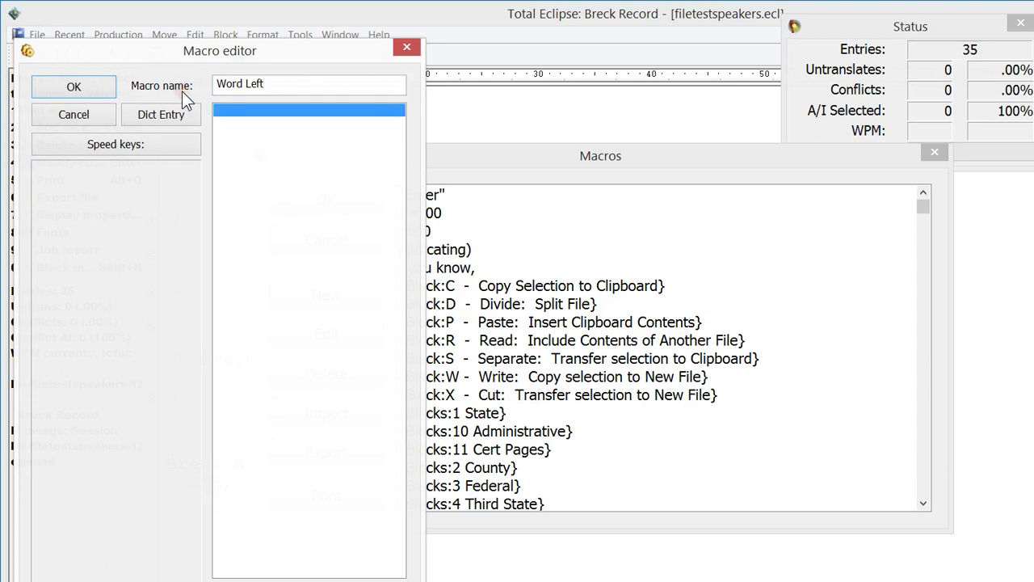
{"action": "key", "text": "Left"}
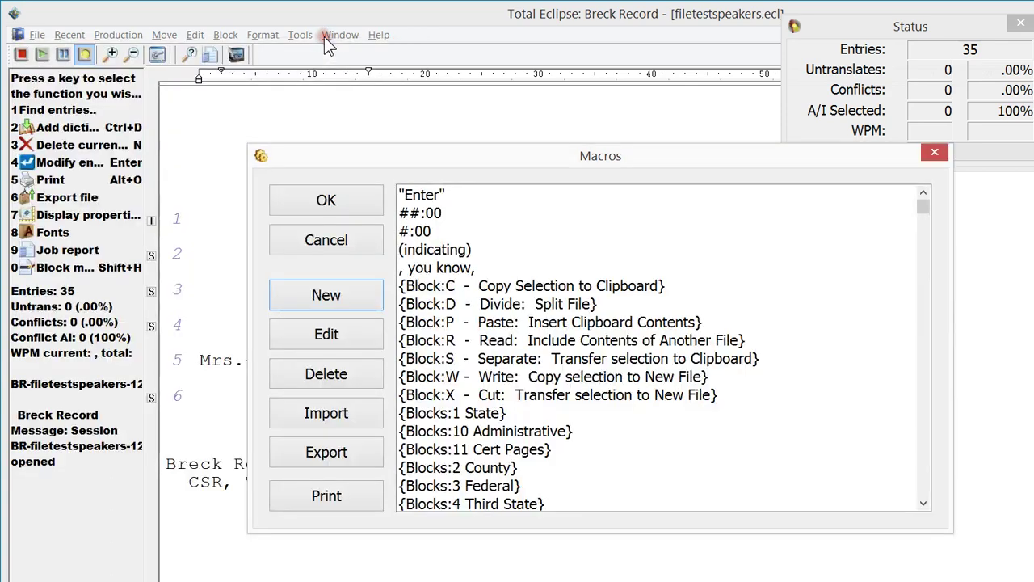
Look through the alphabetical macro list for the existing Up Line macro.
{"action": "left_click", "coordinate": [378, 322]}
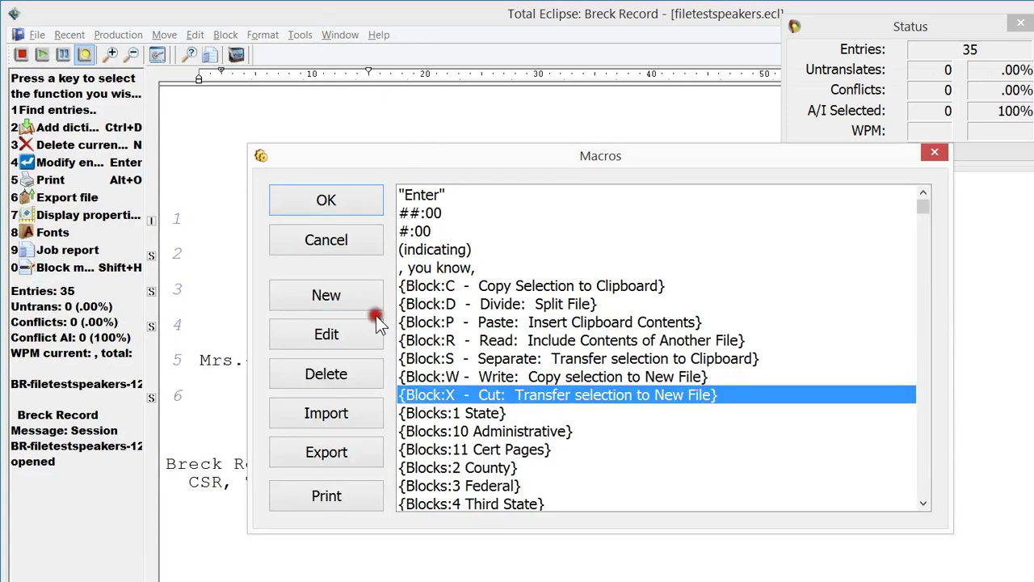
{"action": "scroll", "coordinate": [408, 291], "scroll_direction": "down", "scroll_amount": 8}
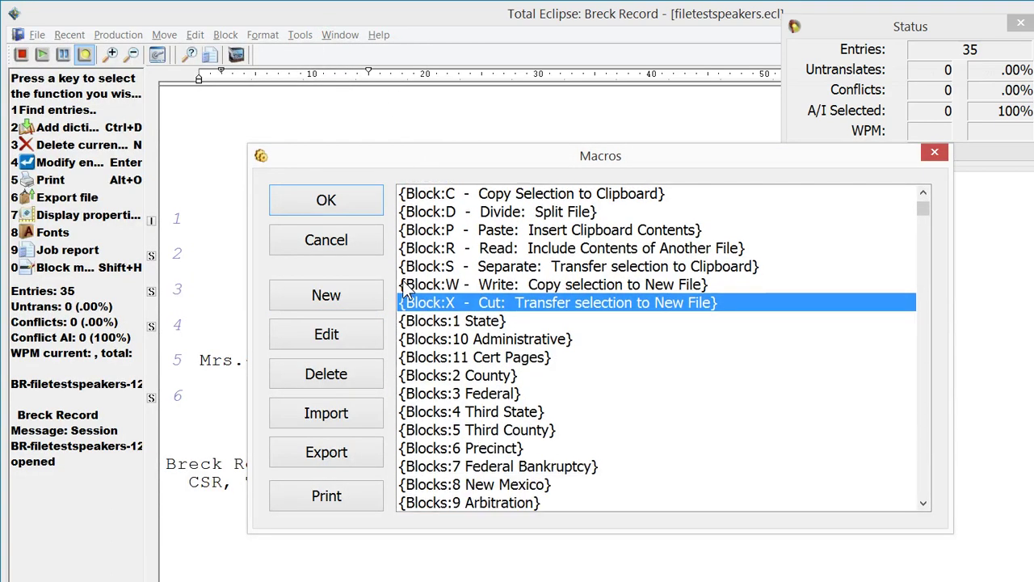
{"action": "scroll", "coordinate": [408, 293], "scroll_direction": "down", "scroll_amount": 3}
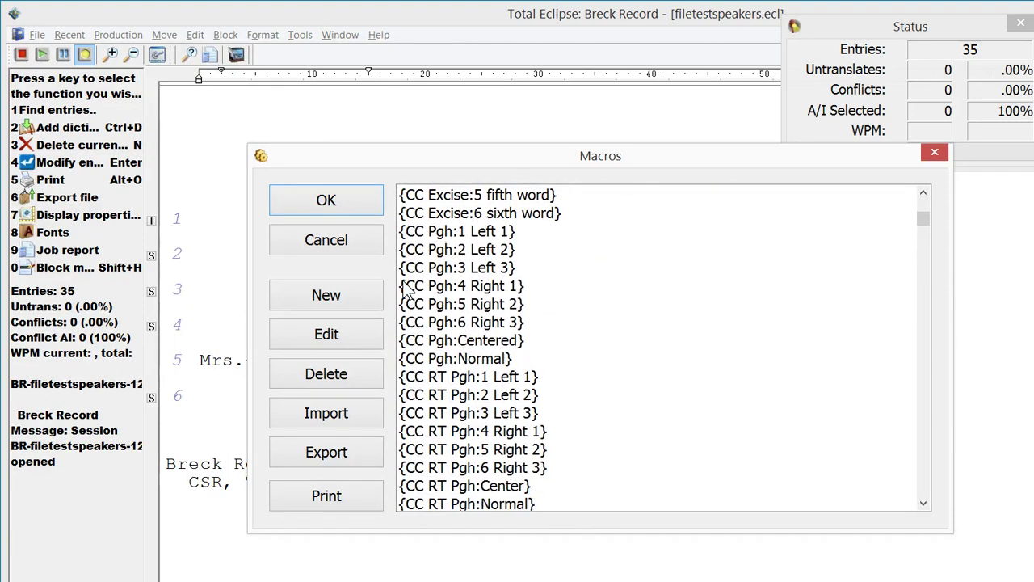
{"action": "scroll", "coordinate": [408, 292], "scroll_direction": "down", "scroll_amount": 11}
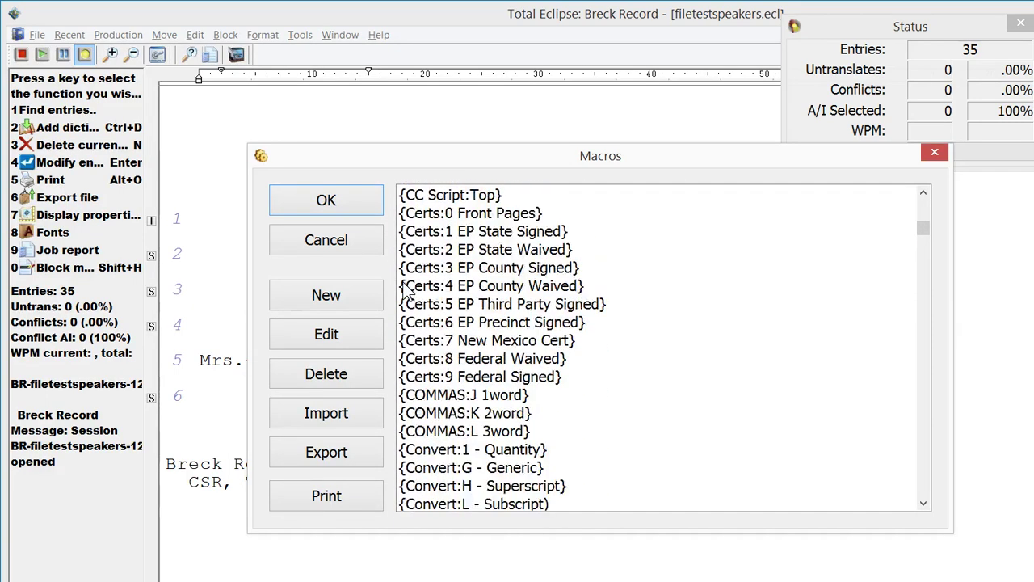
{"action": "scroll", "coordinate": [408, 295], "scroll_direction": "down", "scroll_amount": 20}
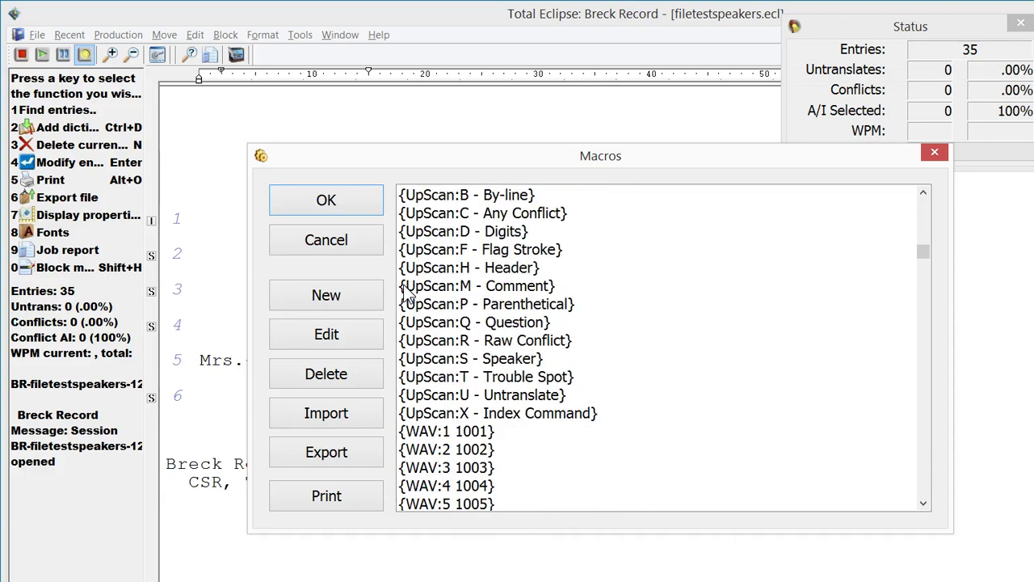
{"action": "scroll", "coordinate": [406, 297], "scroll_direction": "down", "scroll_amount": 7}
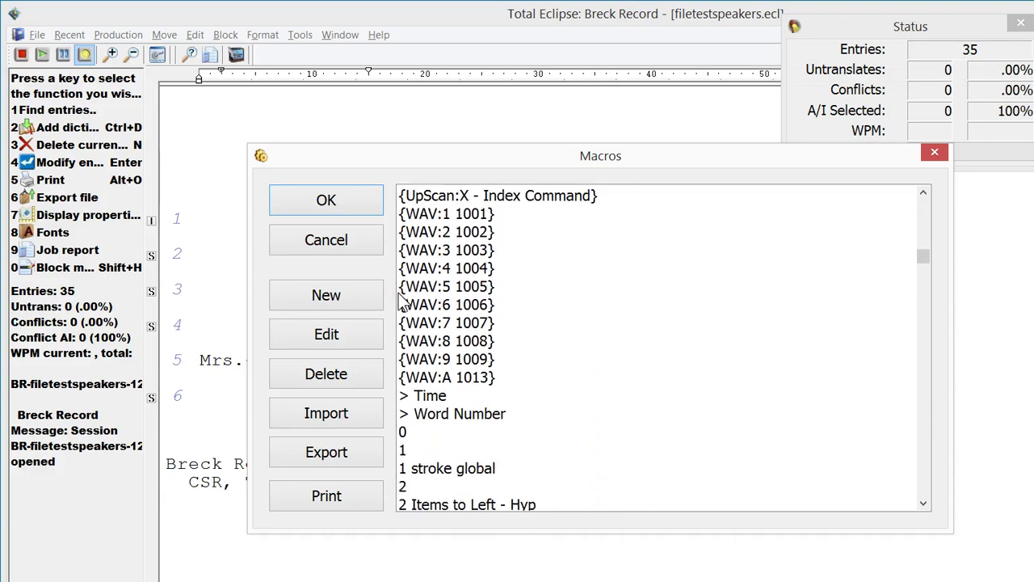
{"action": "scroll", "coordinate": [402, 301], "scroll_direction": "down", "scroll_amount": 13}
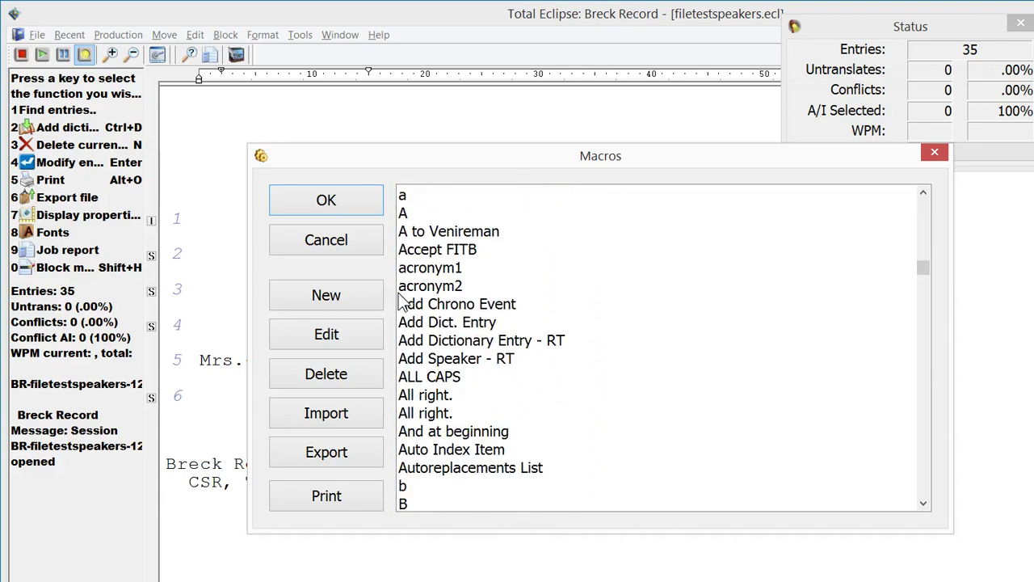
{"action": "scroll", "coordinate": [402, 301], "scroll_direction": "down", "scroll_amount": 11}
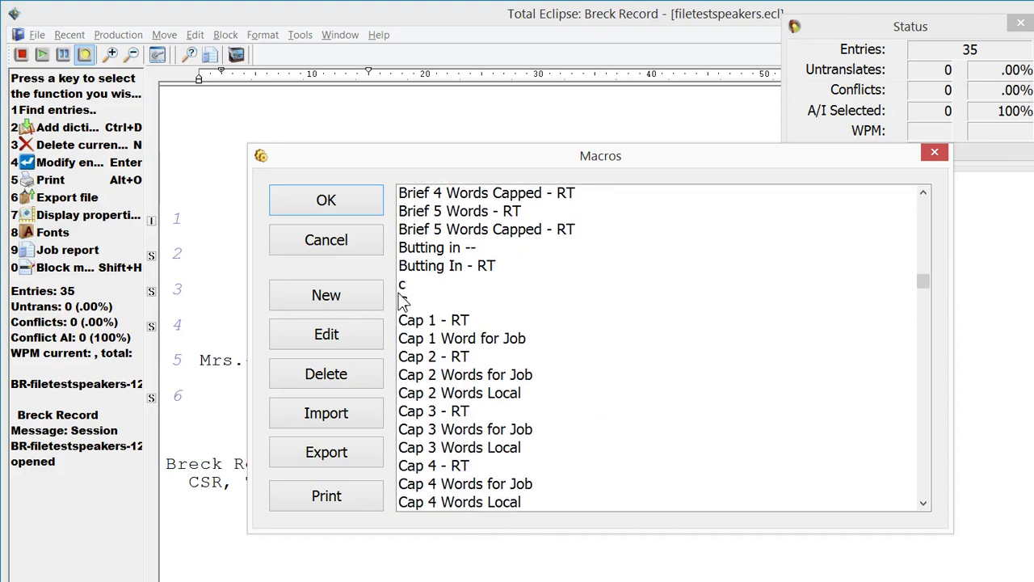
{"action": "scroll", "coordinate": [403, 300], "scroll_direction": "down", "scroll_amount": 18}
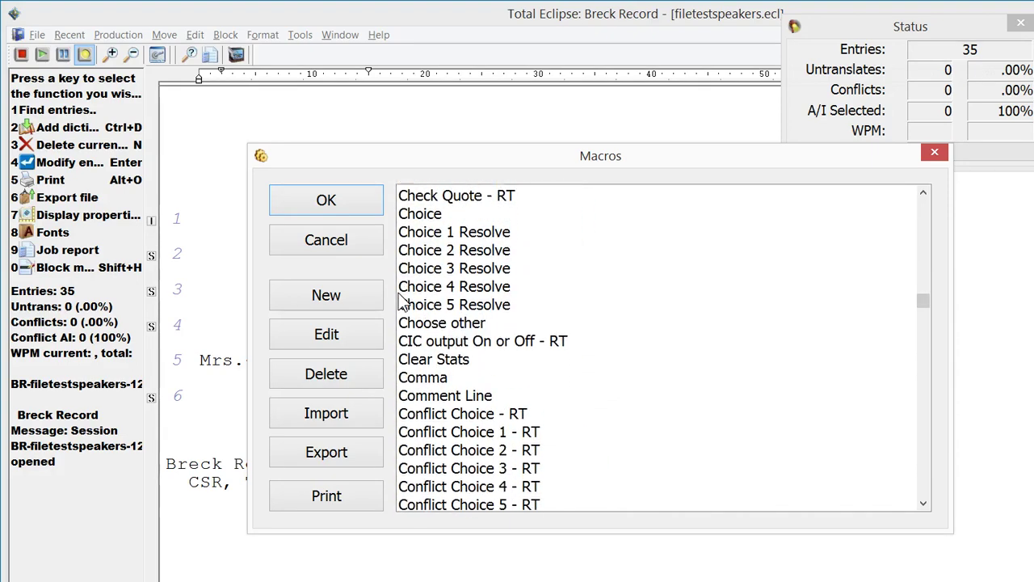
{"action": "scroll", "coordinate": [402, 301], "scroll_direction": "down", "scroll_amount": 5}
{"action": "scroll", "coordinate": [403, 301], "scroll_direction": "down", "scroll_amount": 8}
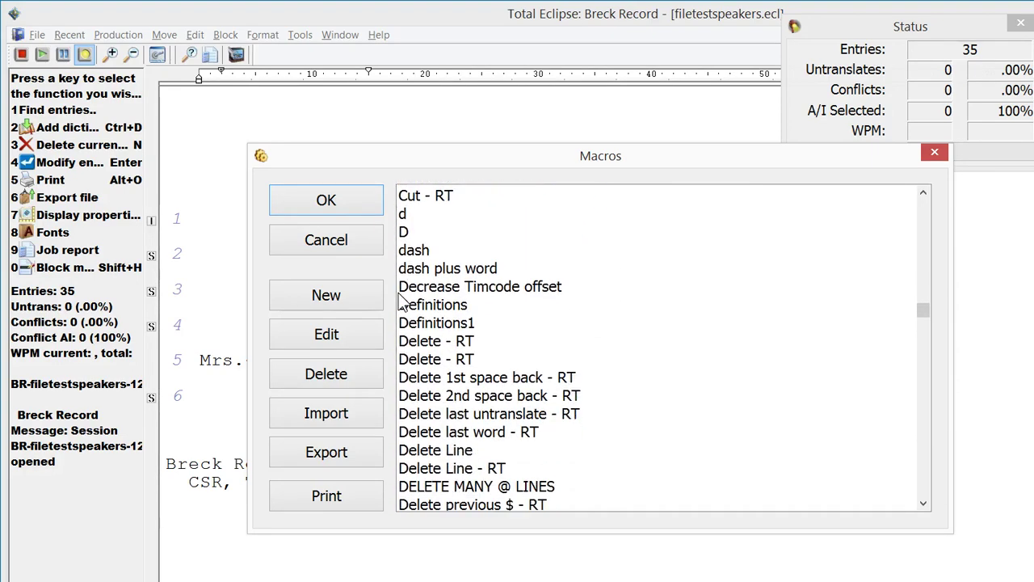
{"action": "scroll", "coordinate": [402, 300], "scroll_direction": "down", "scroll_amount": 10}
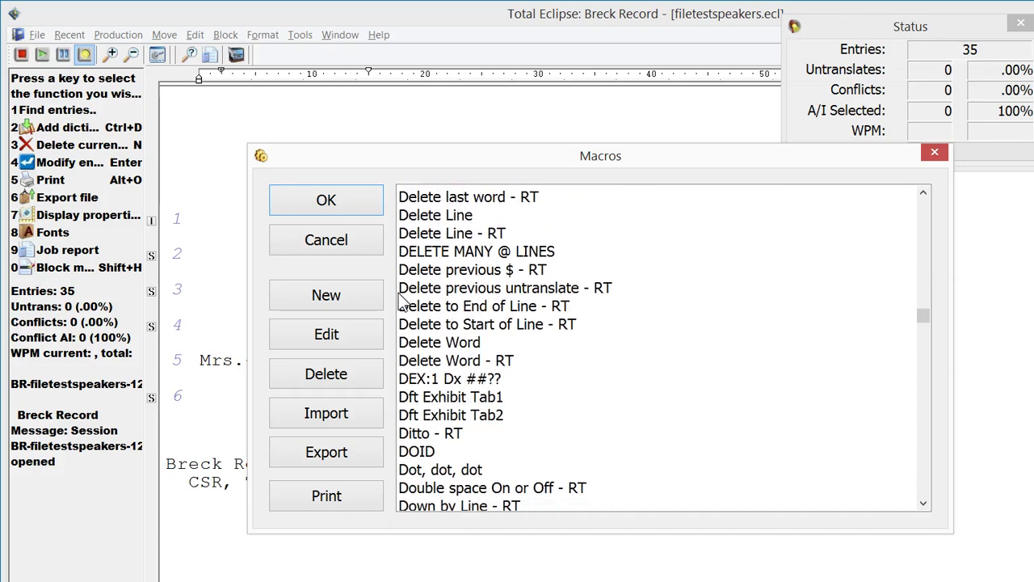
{"action": "scroll", "coordinate": [402, 301], "scroll_direction": "down", "scroll_amount": 17}
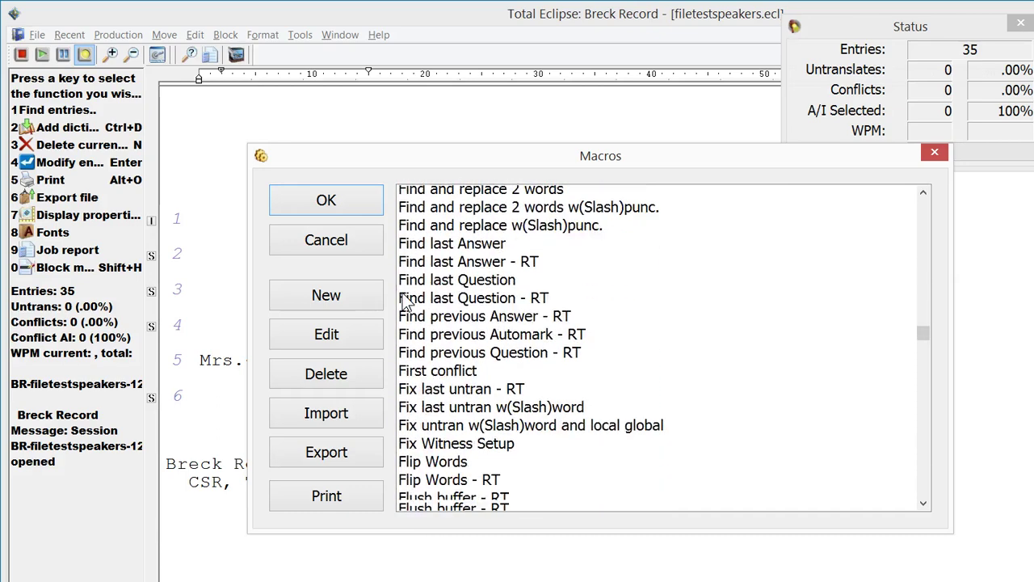
{"action": "scroll", "coordinate": [404, 300], "scroll_direction": "down", "scroll_amount": 15}
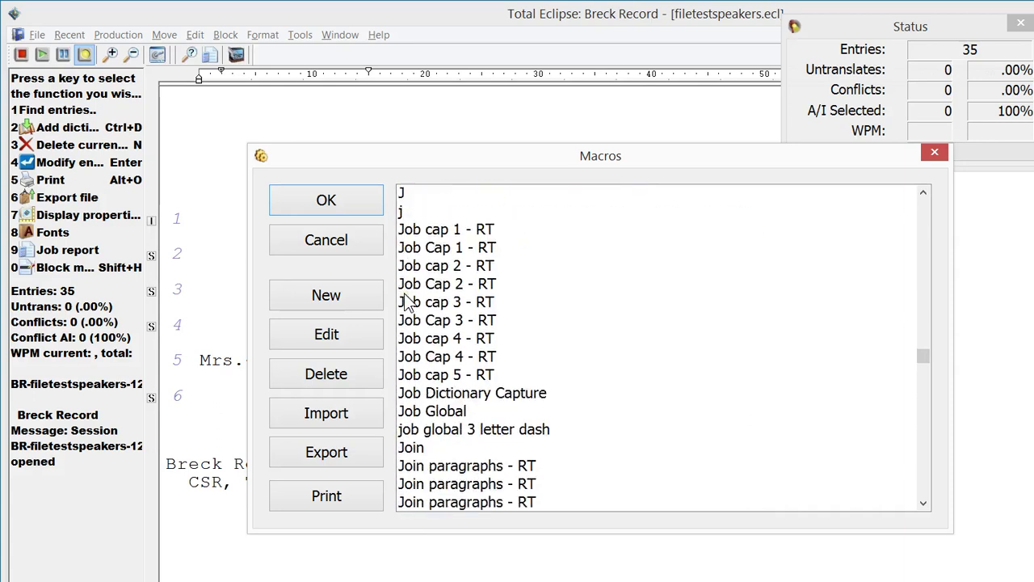
{"action": "scroll", "coordinate": [407, 301], "scroll_direction": "down", "scroll_amount": 4}
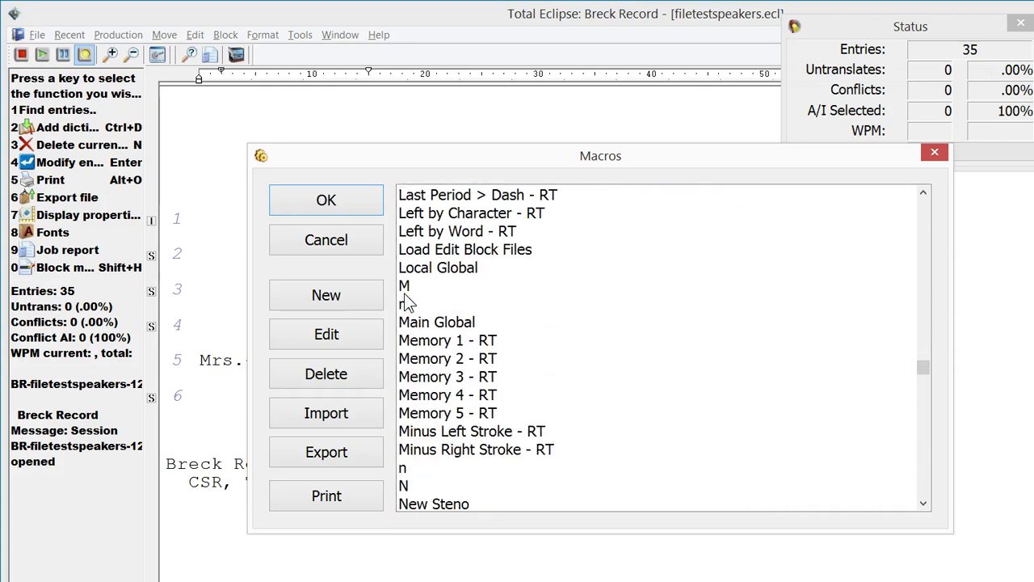
{"action": "scroll", "coordinate": [407, 301], "scroll_direction": "up", "scroll_amount": 2}
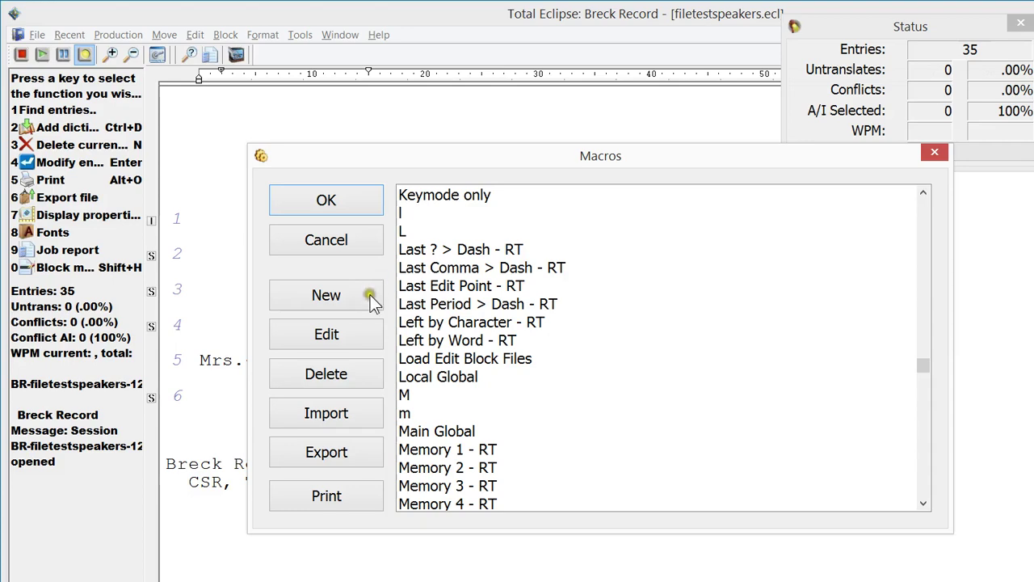
{"action": "scroll", "coordinate": [420, 301], "scroll_direction": "down", "scroll_amount": 5}
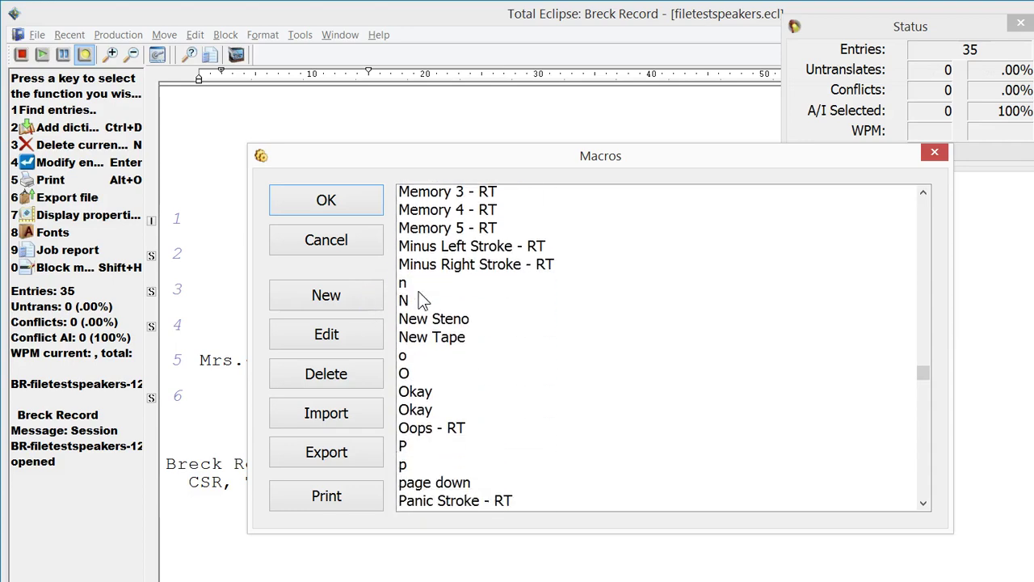
{"action": "scroll", "coordinate": [422, 300], "scroll_direction": "down", "scroll_amount": 11}
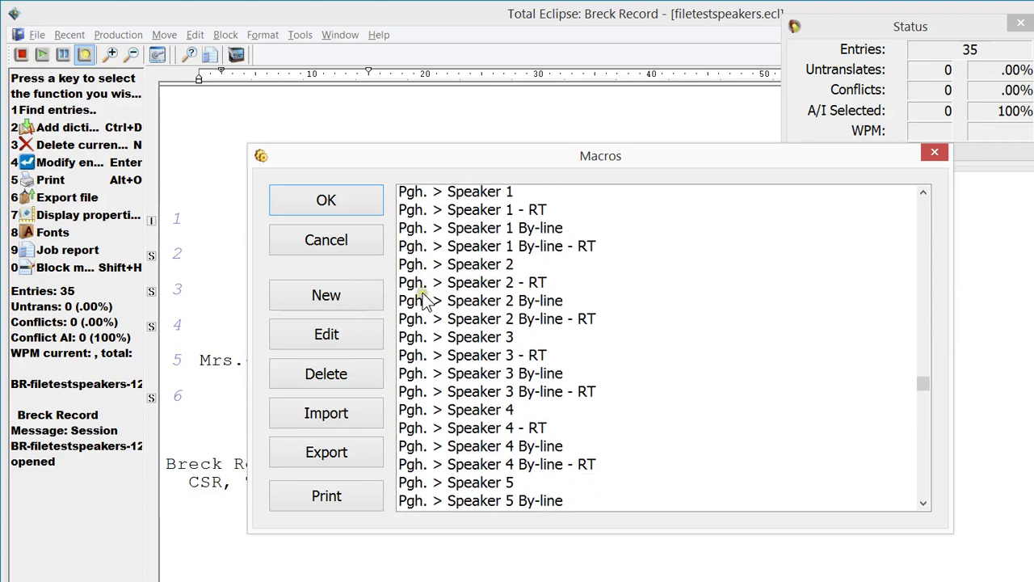
{"action": "scroll", "coordinate": [426, 301], "scroll_direction": "down", "scroll_amount": 12}
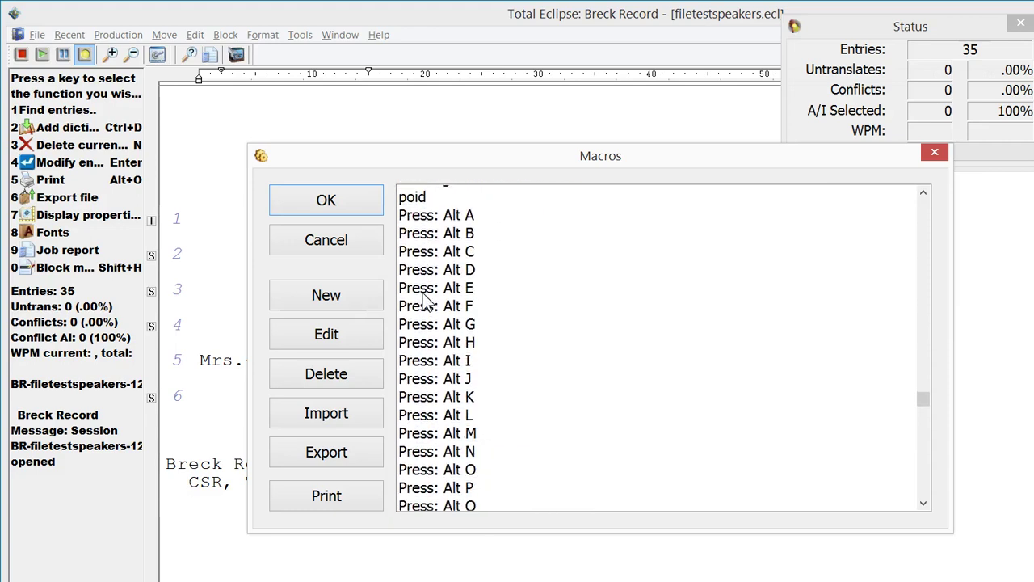
{"action": "scroll", "coordinate": [426, 300], "scroll_direction": "down", "scroll_amount": 20}
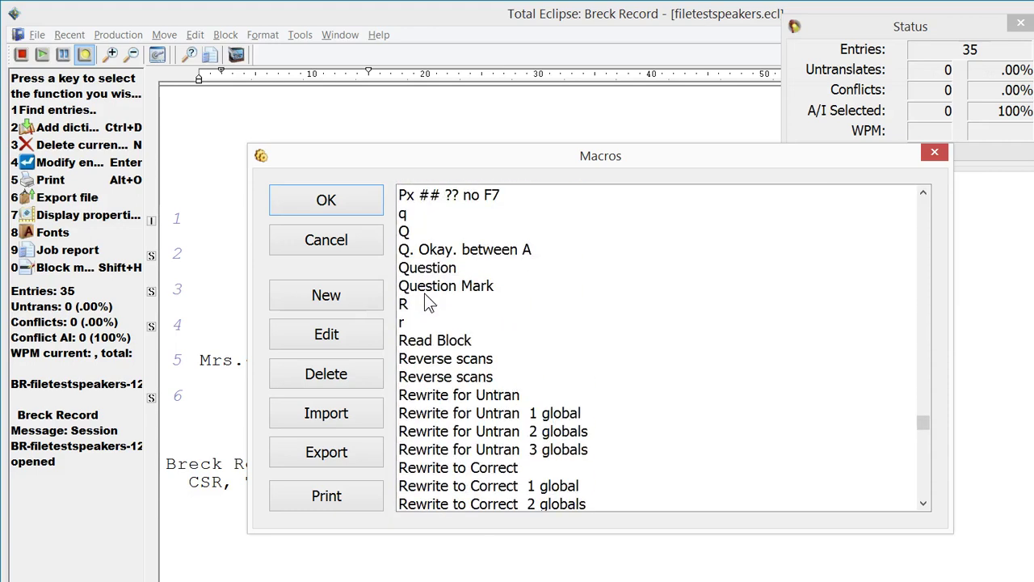
{"action": "scroll", "coordinate": [425, 301], "scroll_direction": "down", "scroll_amount": 11}
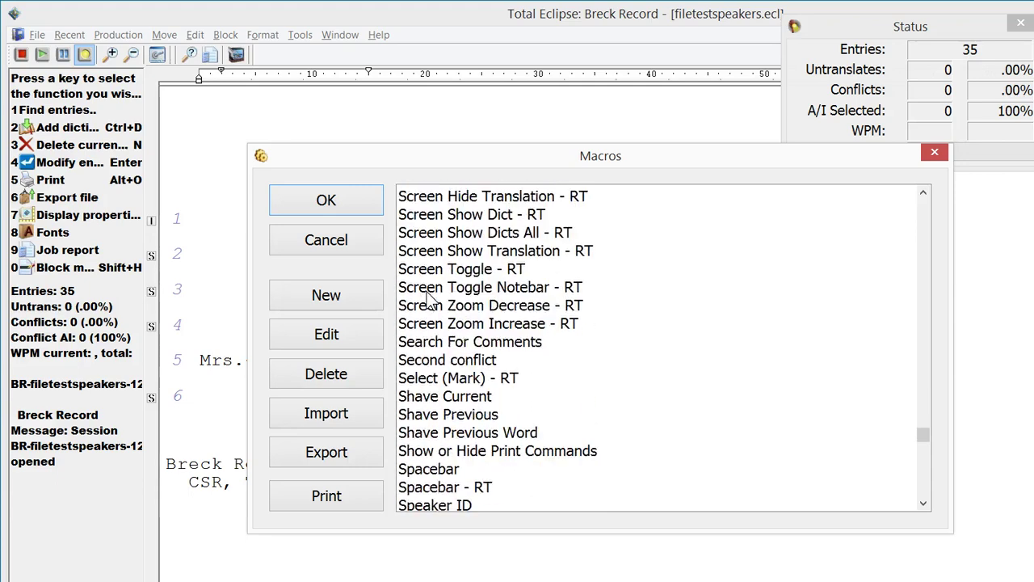
{"action": "scroll", "coordinate": [427, 293], "scroll_direction": "down", "scroll_amount": 16}
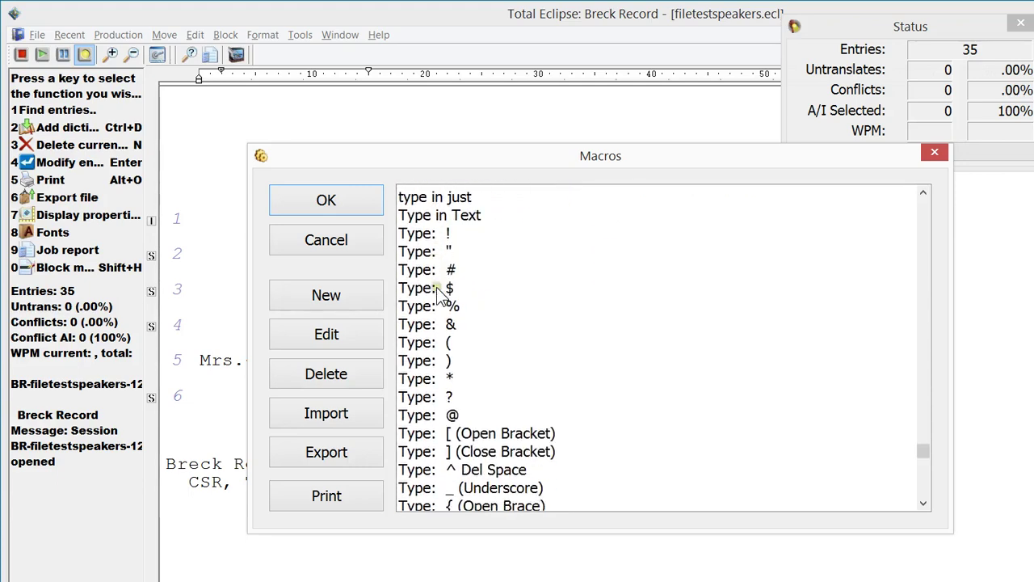
{"action": "scroll", "coordinate": [437, 298], "scroll_direction": "down", "scroll_amount": 20}
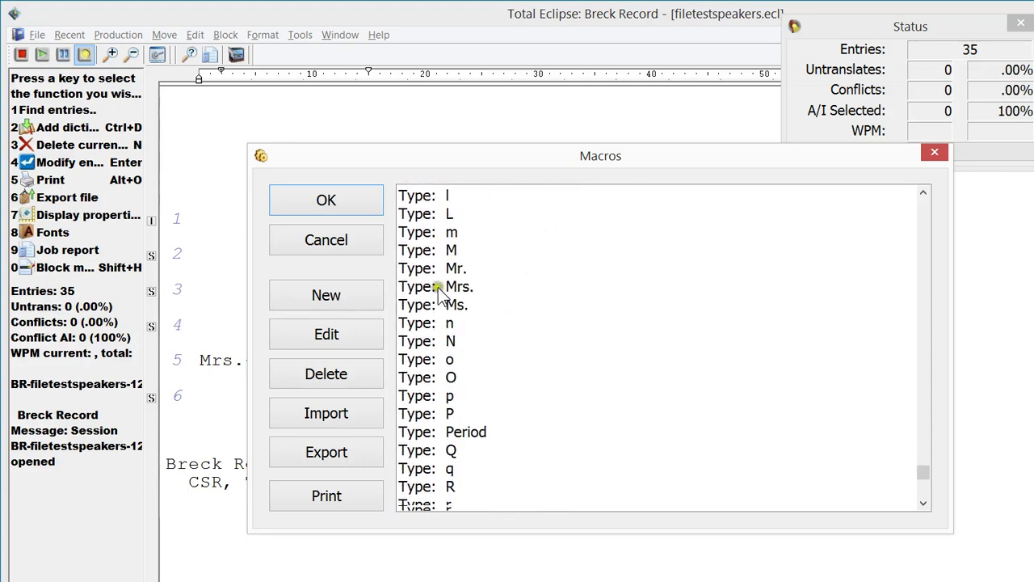
{"action": "scroll", "coordinate": [440, 295], "scroll_direction": "down", "scroll_amount": 5}
{"action": "scroll", "coordinate": [469, 261], "scroll_direction": "up", "scroll_amount": 5}
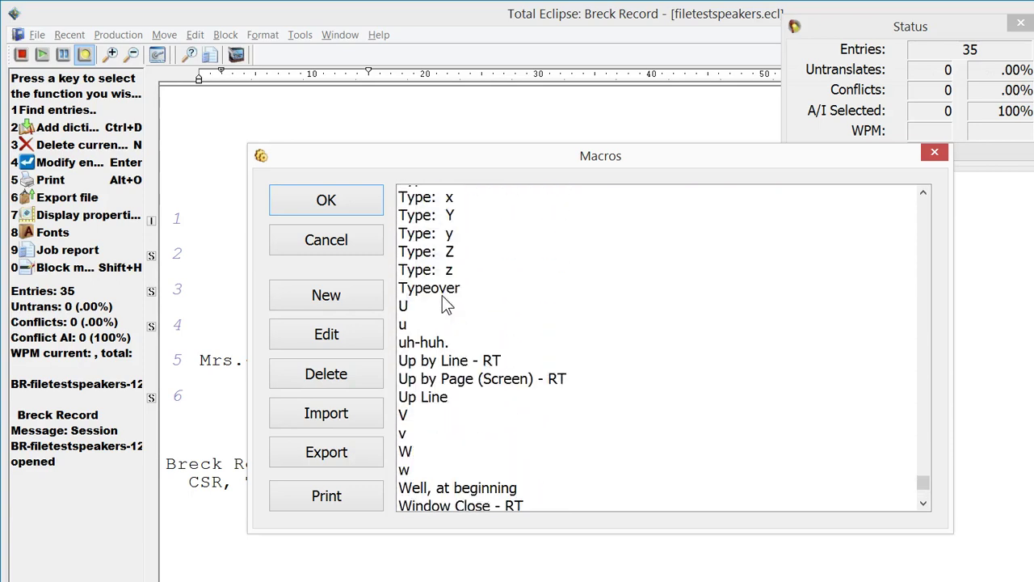
Examine the Up Line macro in the Macro editor, and return to the transcript without editing the macro.
{"action": "left_click", "coordinate": [339, 346]}
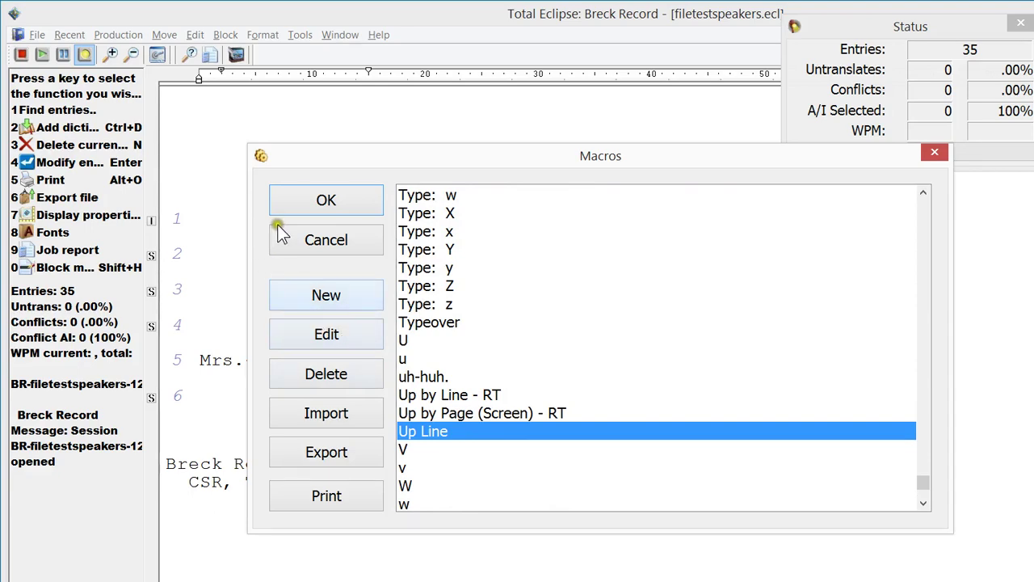
{"action": "key", "text": "Return"}
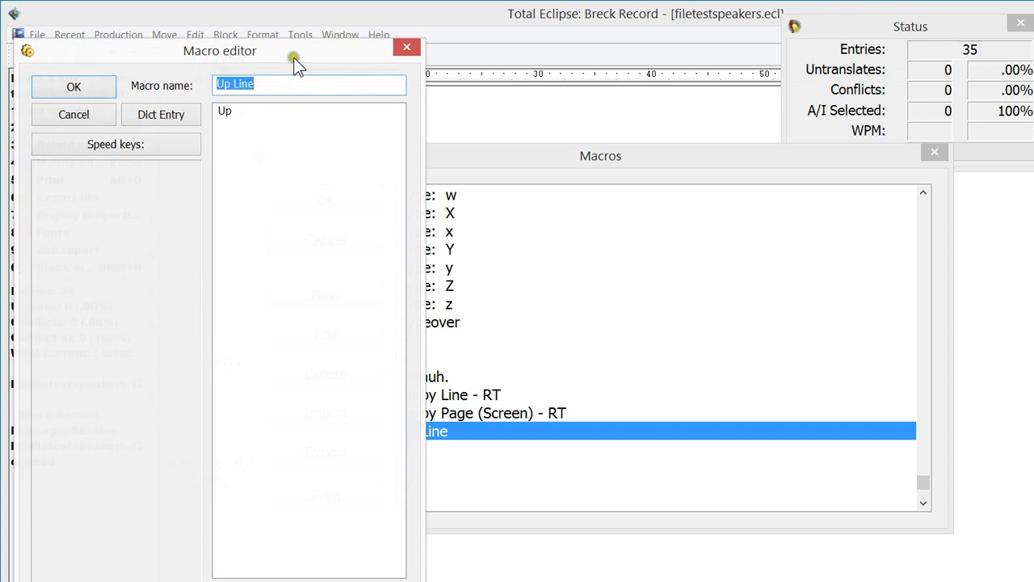
{"action": "left_click", "coordinate": [406, 47]}
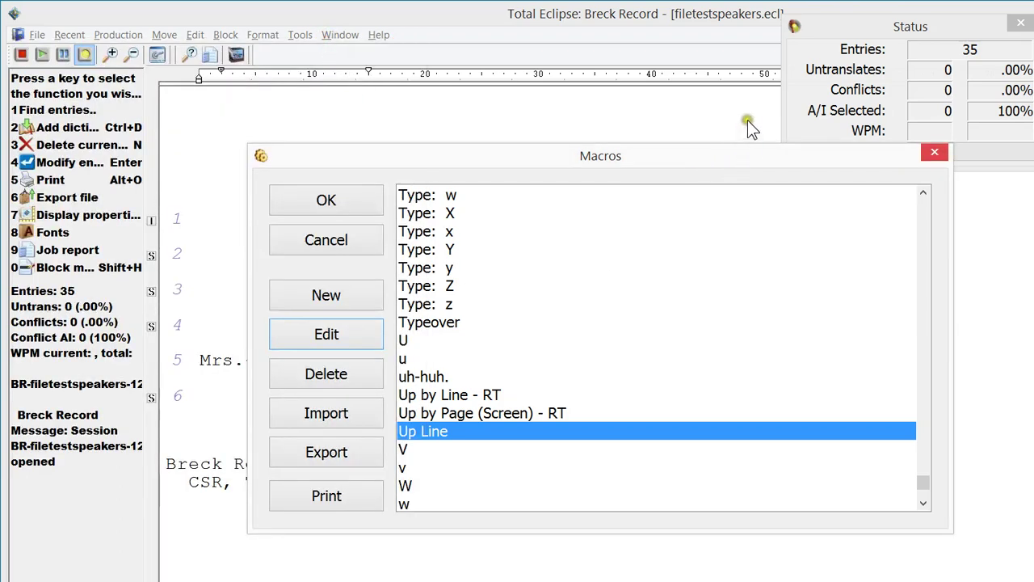
{"action": "left_click", "coordinate": [934, 152]}
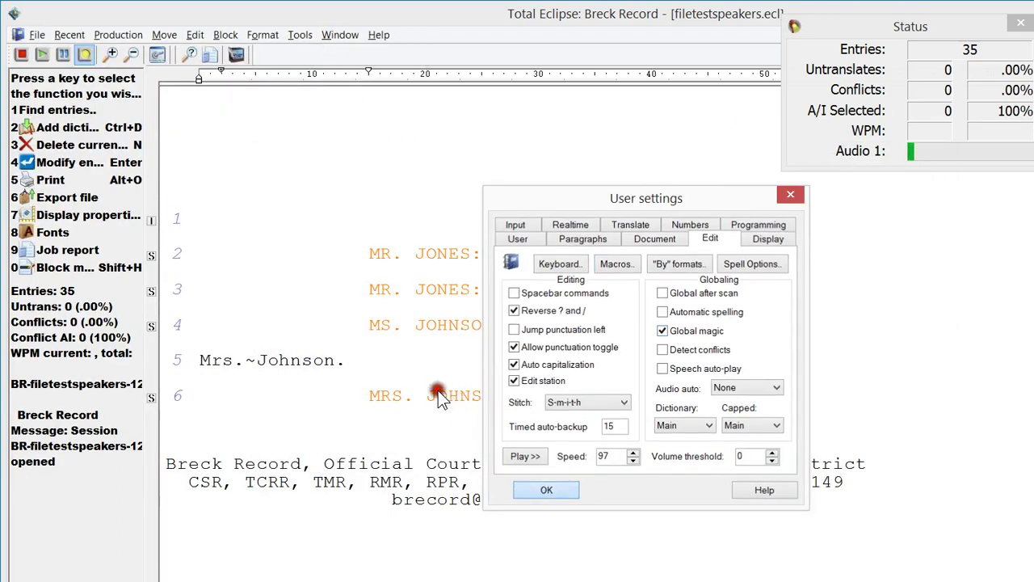
{"action": "key", "text": "Escape"}
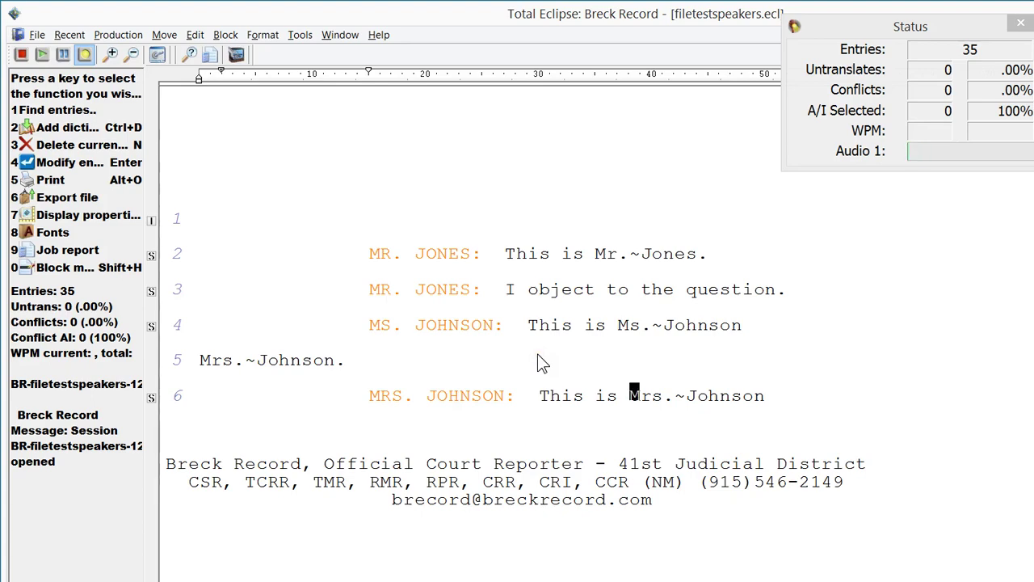
Move the cursor back word by word from Mrs. in line 6 into line 5, and forward again into line 6.
{"action": "key", "text": "ctrl+Left"}
{"action": "key", "text": "ctrl+Left"}
{"action": "key", "text": "ctrl+Left"}
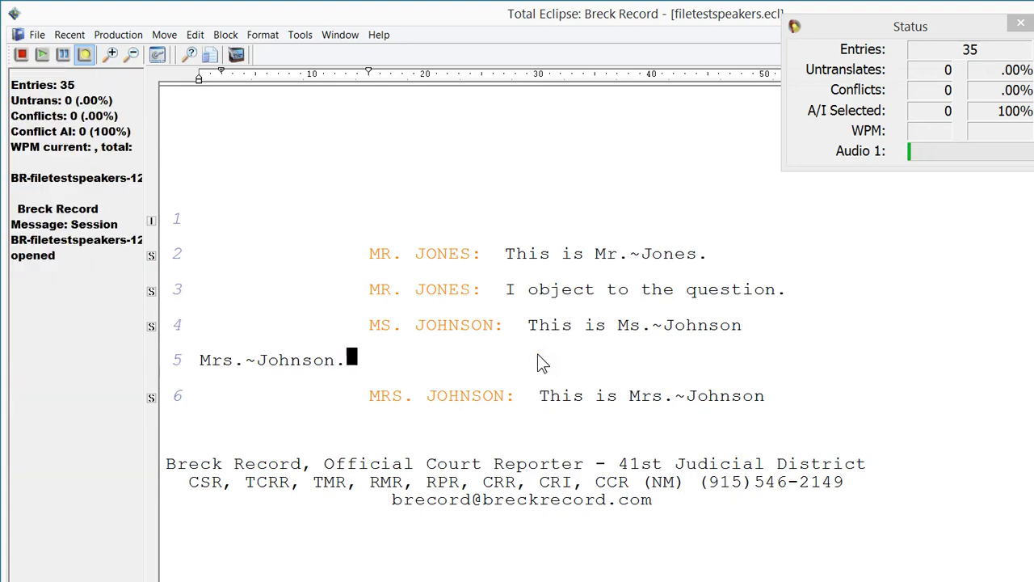
{"action": "key", "text": "ctrl+Left"}
{"action": "key", "text": "ctrl+Left"}
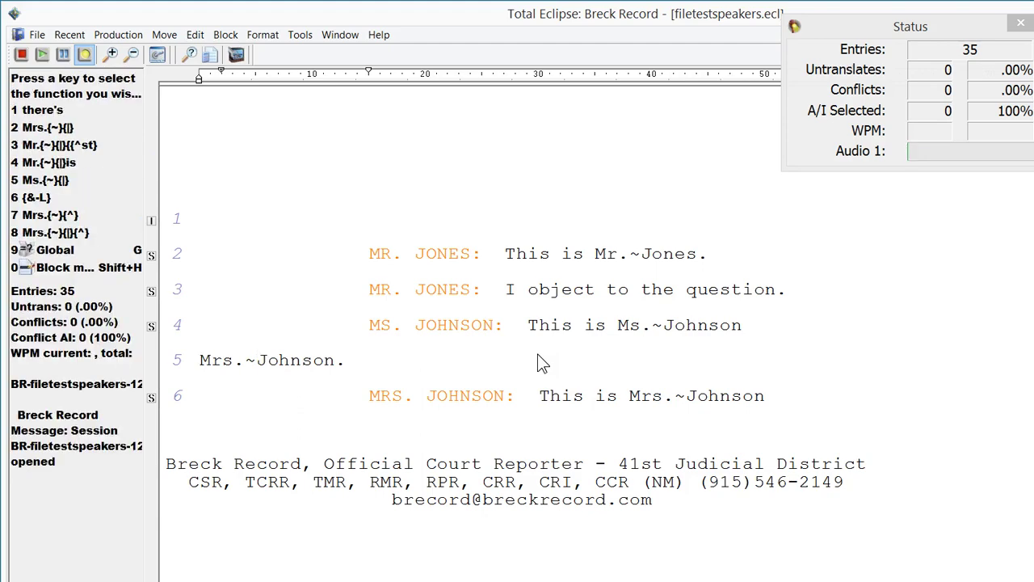
{"action": "key", "text": "ctrl+Right"}
{"action": "key", "text": "ctrl+Right"}
{"action": "key", "text": "ctrl+Right"}
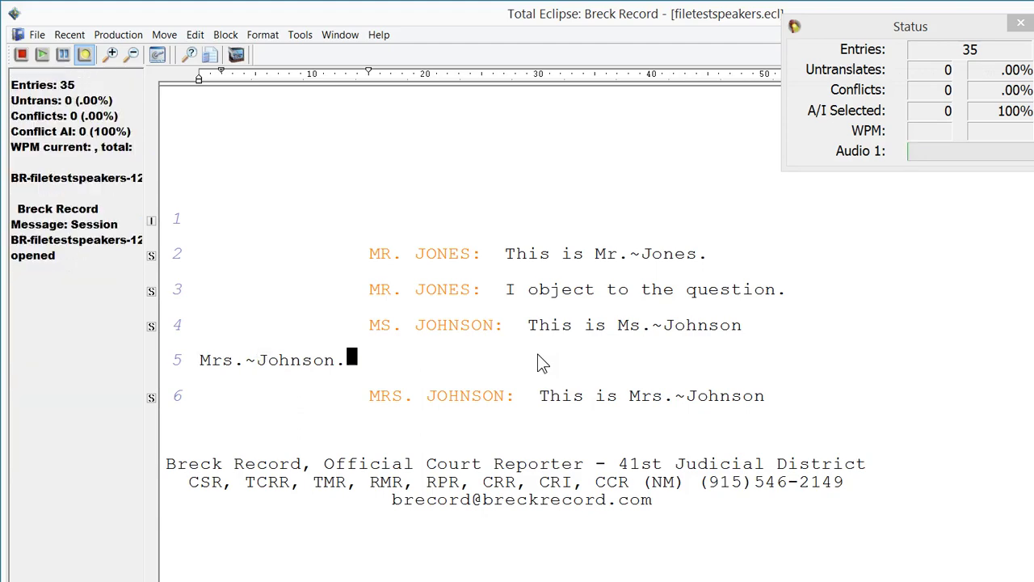
{"action": "key", "text": "ctrl+Right"}
{"action": "key", "text": "ctrl+Right"}
Move the cursor up two lines and back down to the word This in line 6.
{"action": "key", "text": "Up"}
{"action": "key", "text": "Up"}
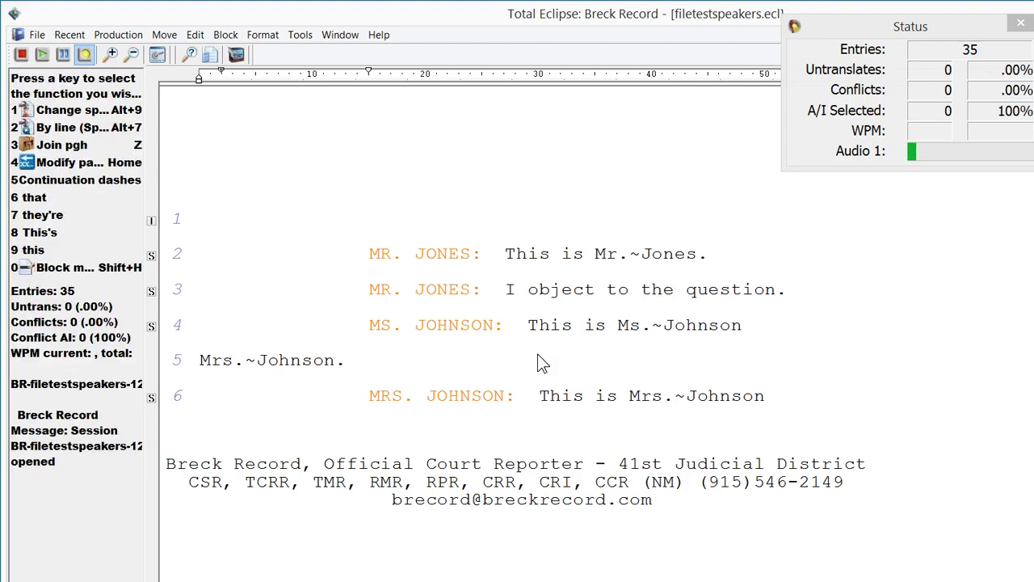
{"action": "key", "text": "Down"}
{"action": "key", "text": "Down"}
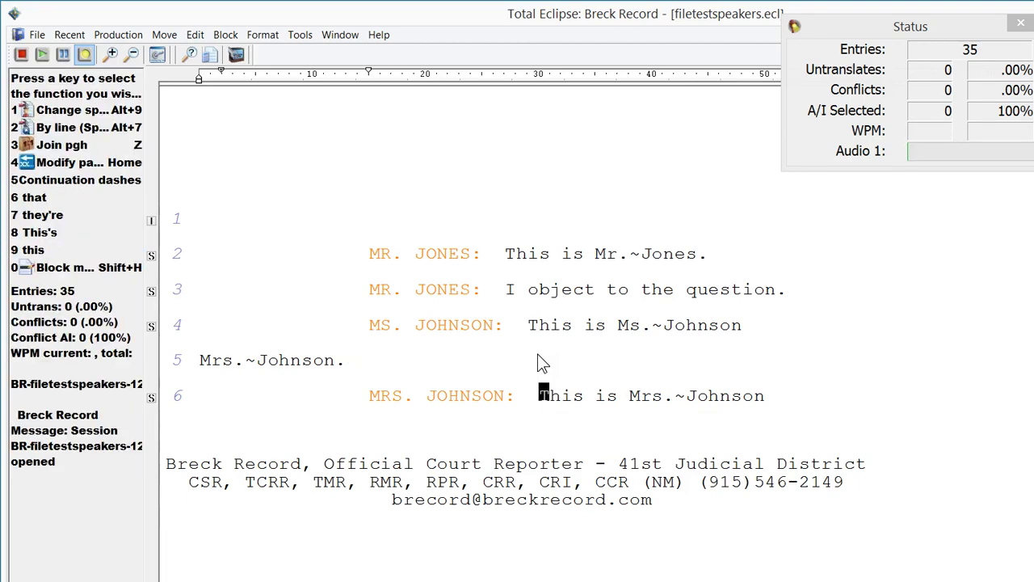